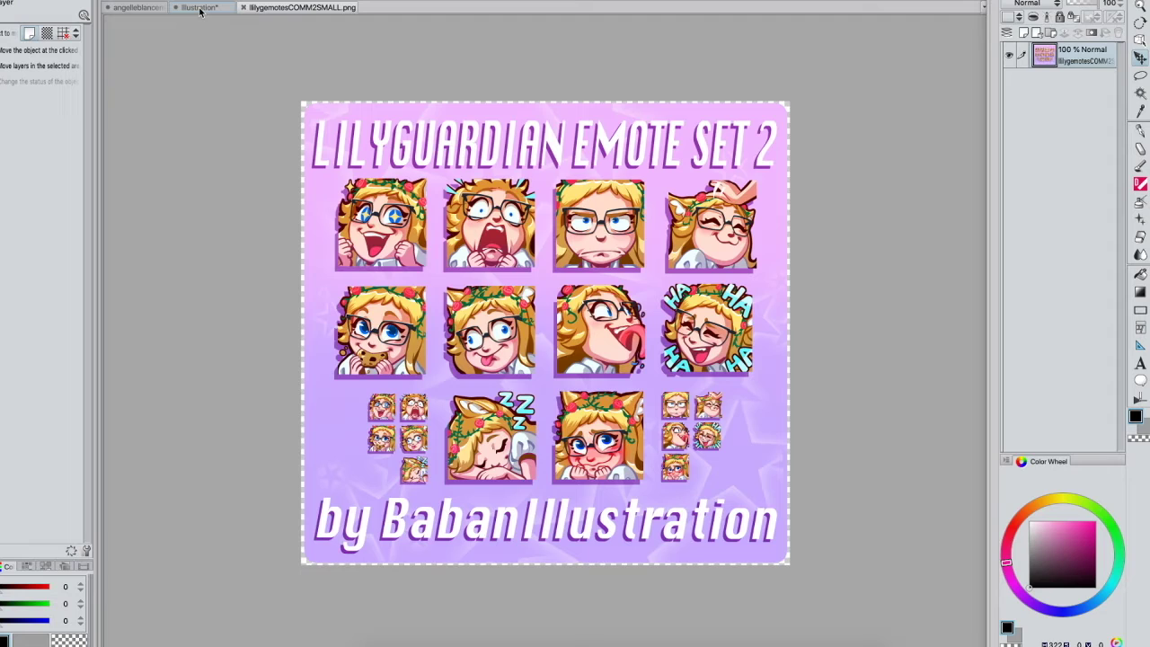
pyautogui.click(200, 7)
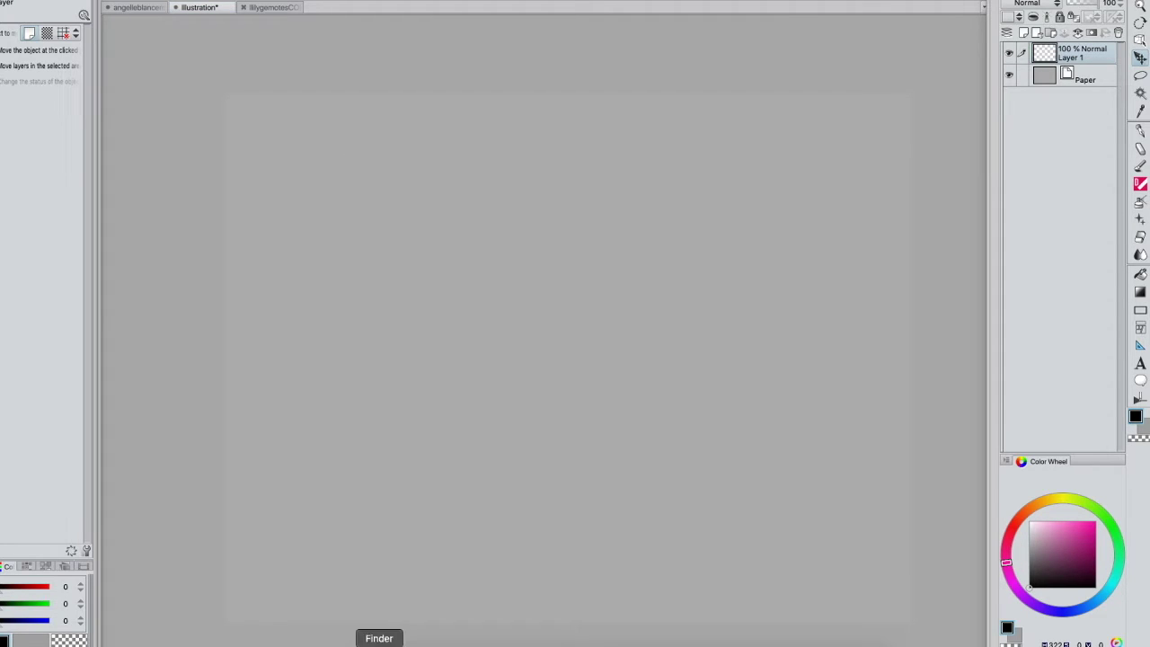
pyautogui.click(379, 644)
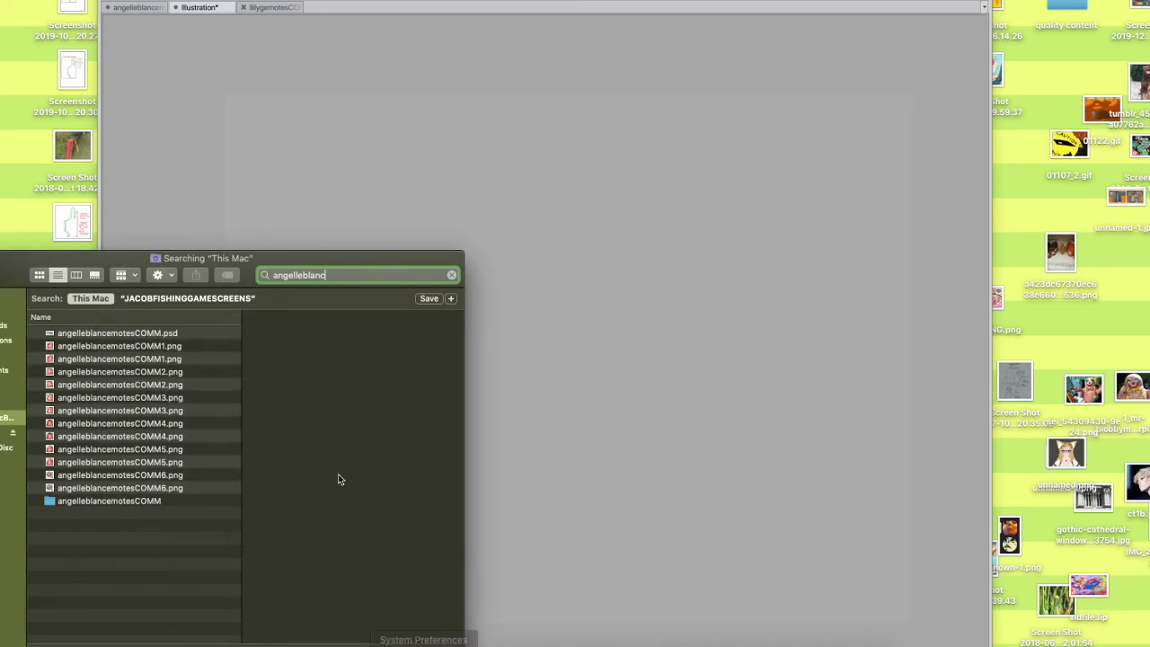
pyautogui.click(140, 348)
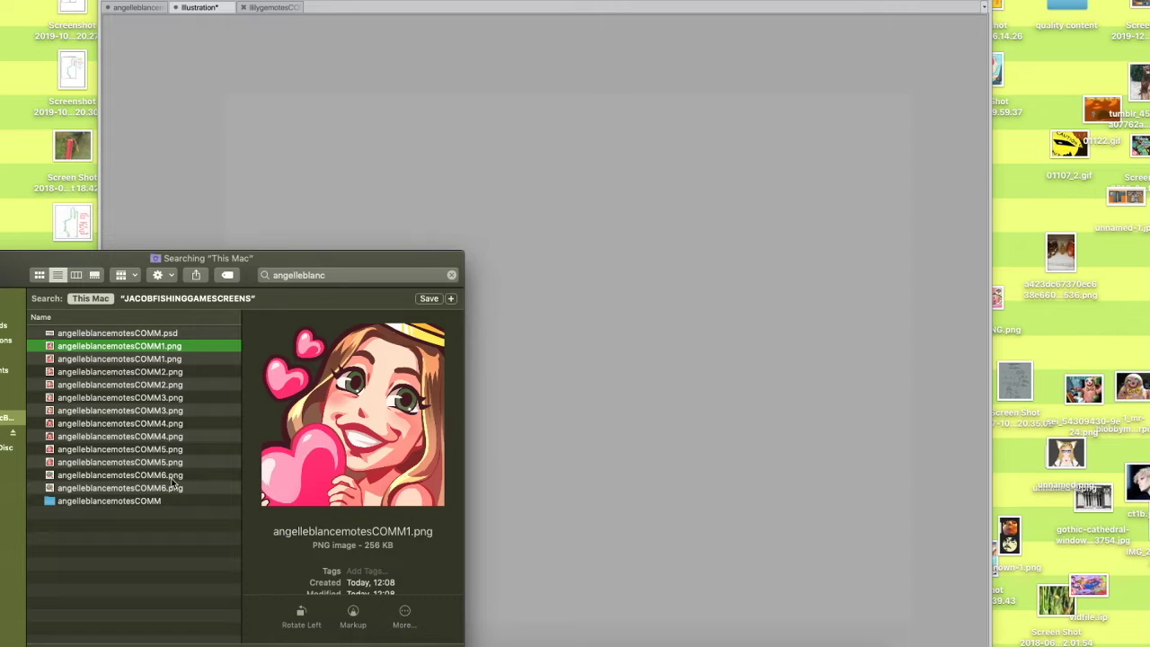
pyautogui.keyDown('shift'); pyautogui.click(153, 397); pyautogui.keyUp('shift')
pyautogui.moveTo(99, 377); pyautogui.dragTo(476, 172)
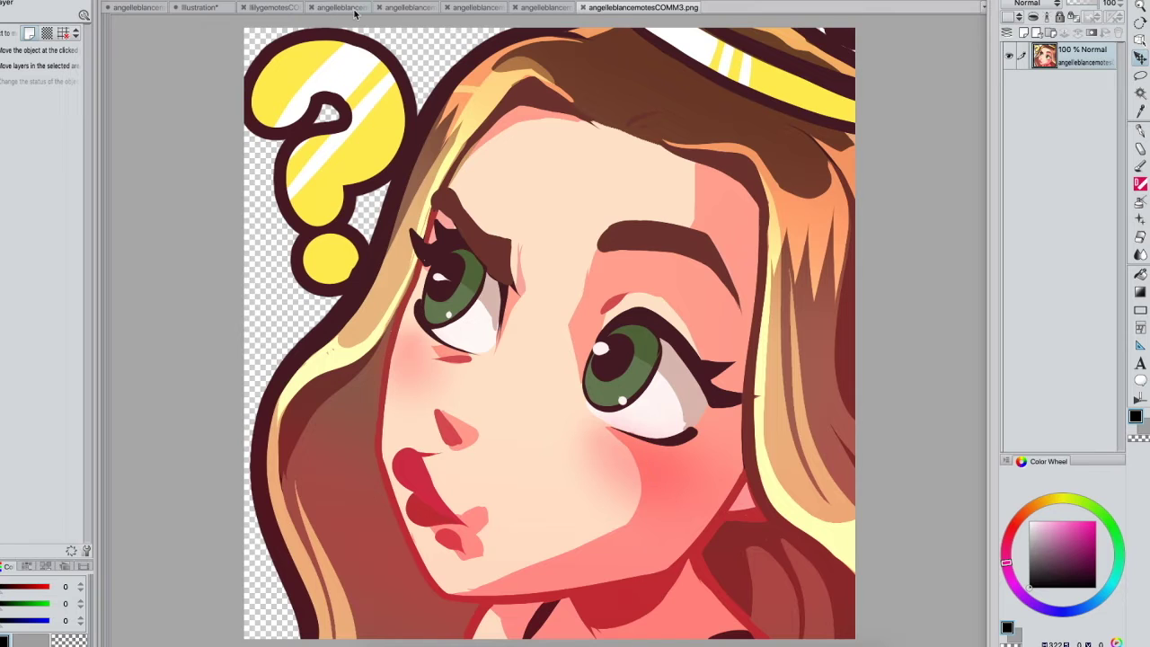
# Copy the heart emote and the laughing emote from their own documents into the Illustration document
pyautogui.click(537, 9)
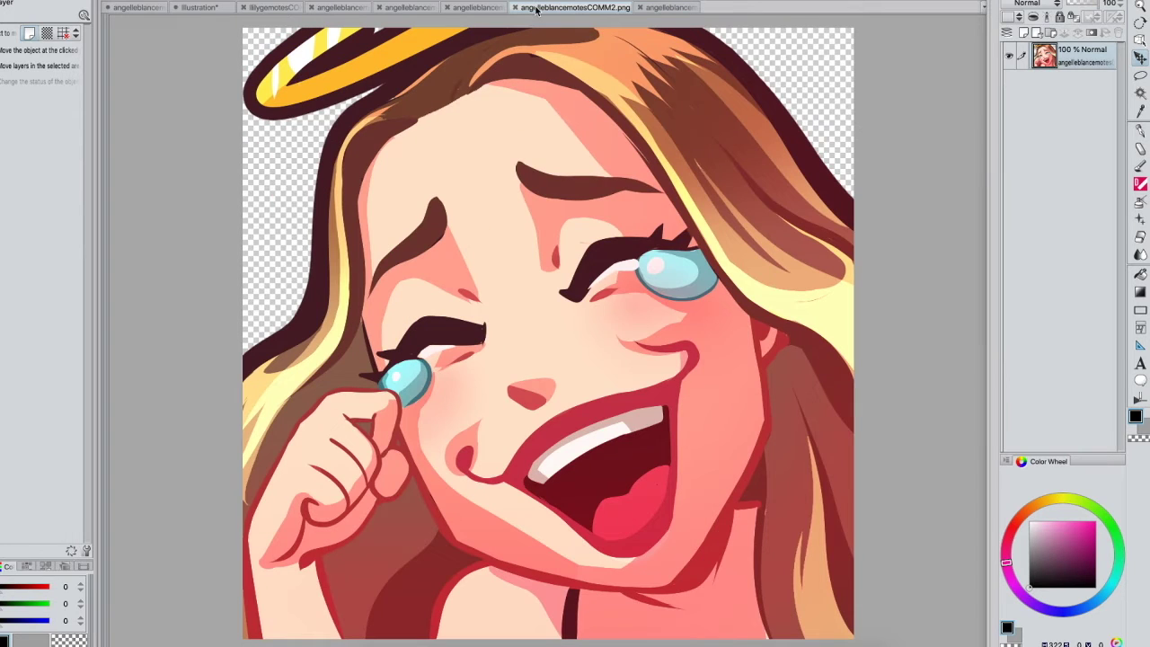
pyautogui.click(467, 7)
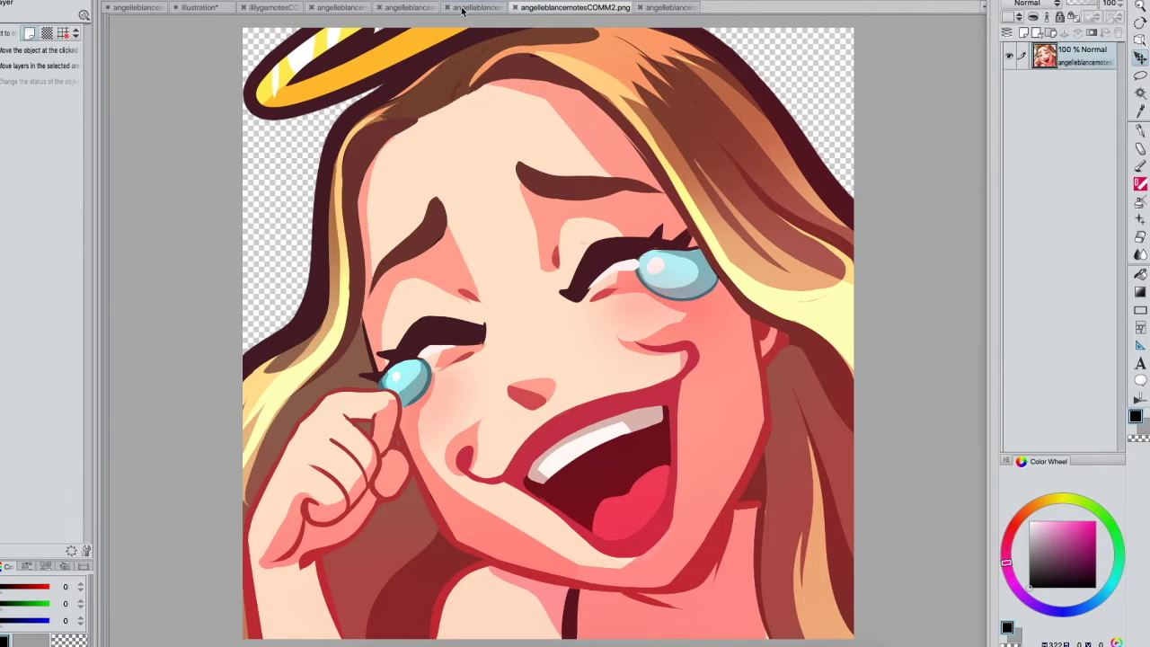
pyautogui.click(401, 8)
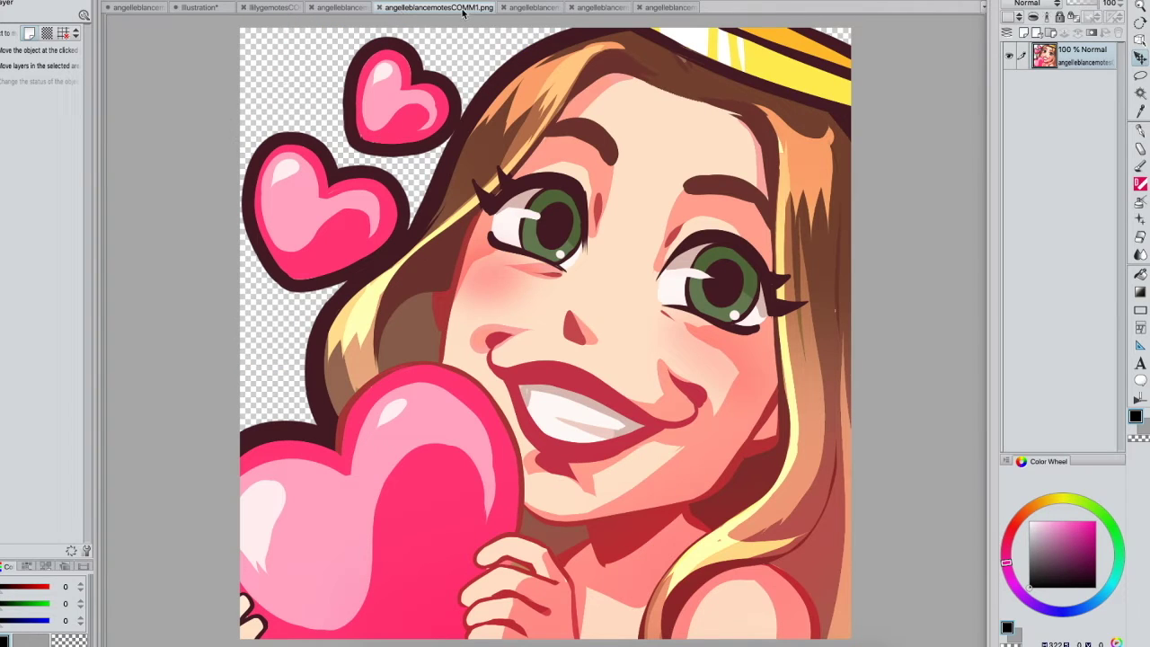
pyautogui.click(206, 9)
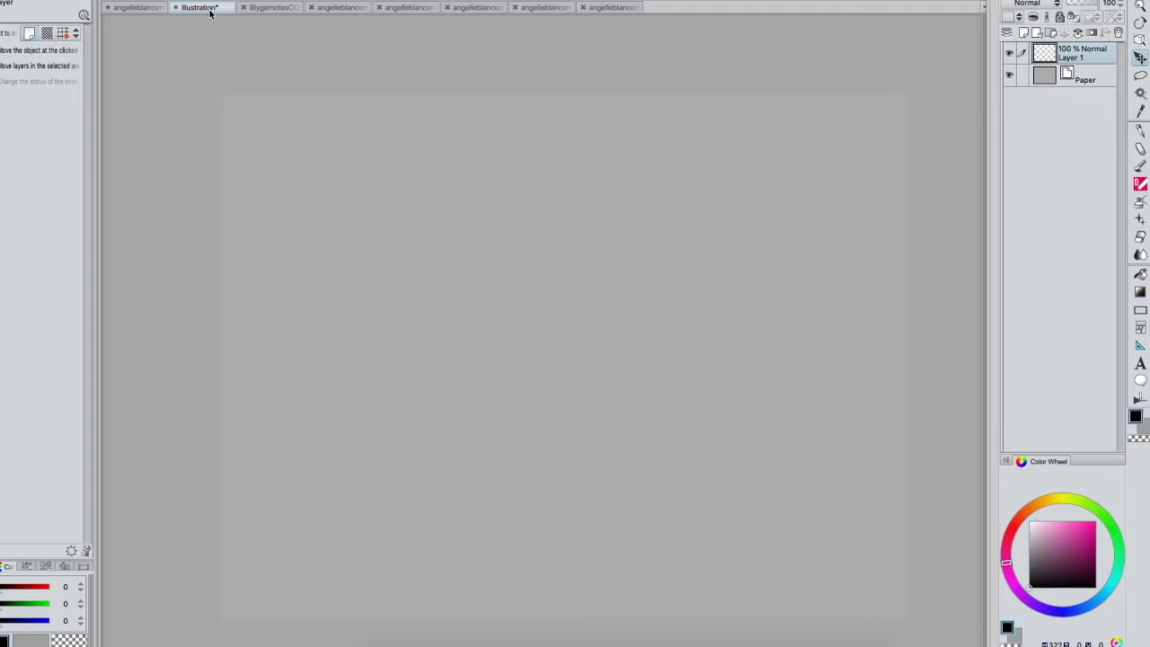
pyautogui.click(480, 8)
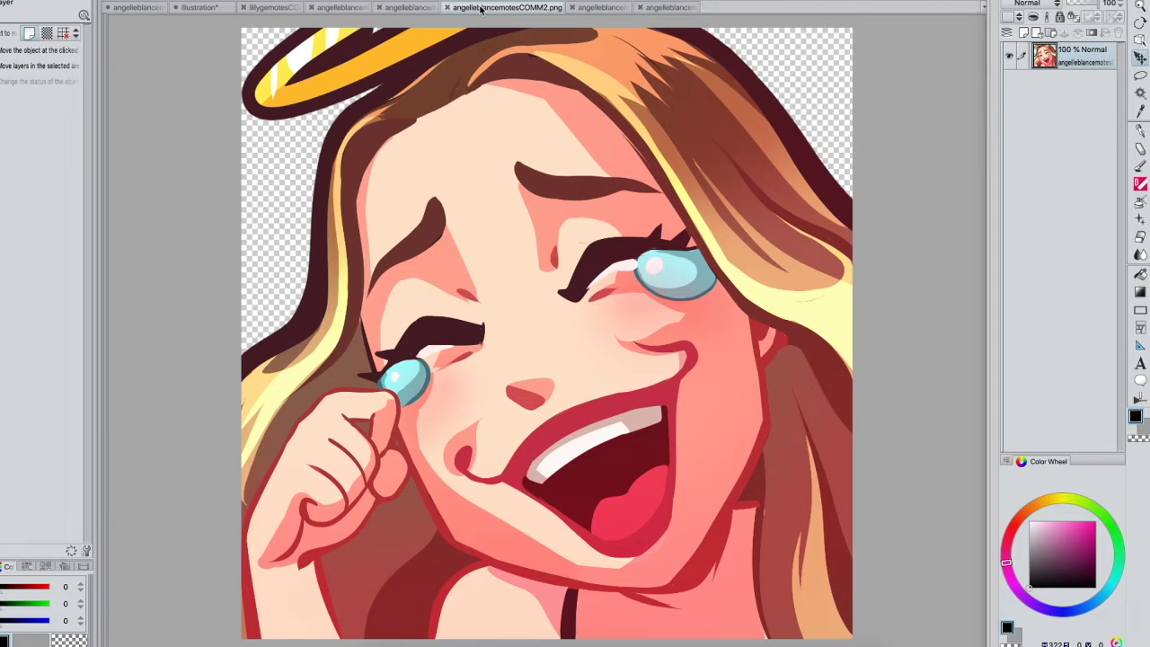
pyautogui.click(191, 8)
pyautogui.hotkey('ctrl', 'v')
# Arrange the two pasted emotes side by side near the canvas's upper edge, with the heart emote right of the laughing one
pyautogui.moveTo(301, 184); pyautogui.dragTo(479, 192)
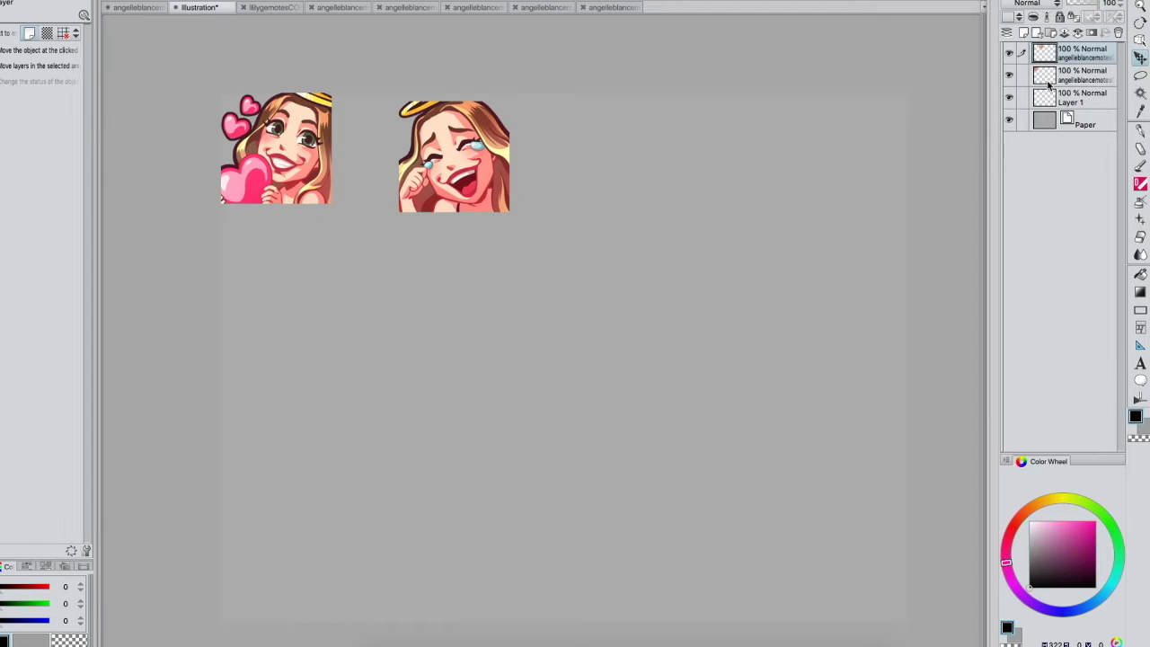
pyautogui.click(1049, 77)
pyautogui.moveTo(270, 239); pyautogui.dragTo(449, 253)
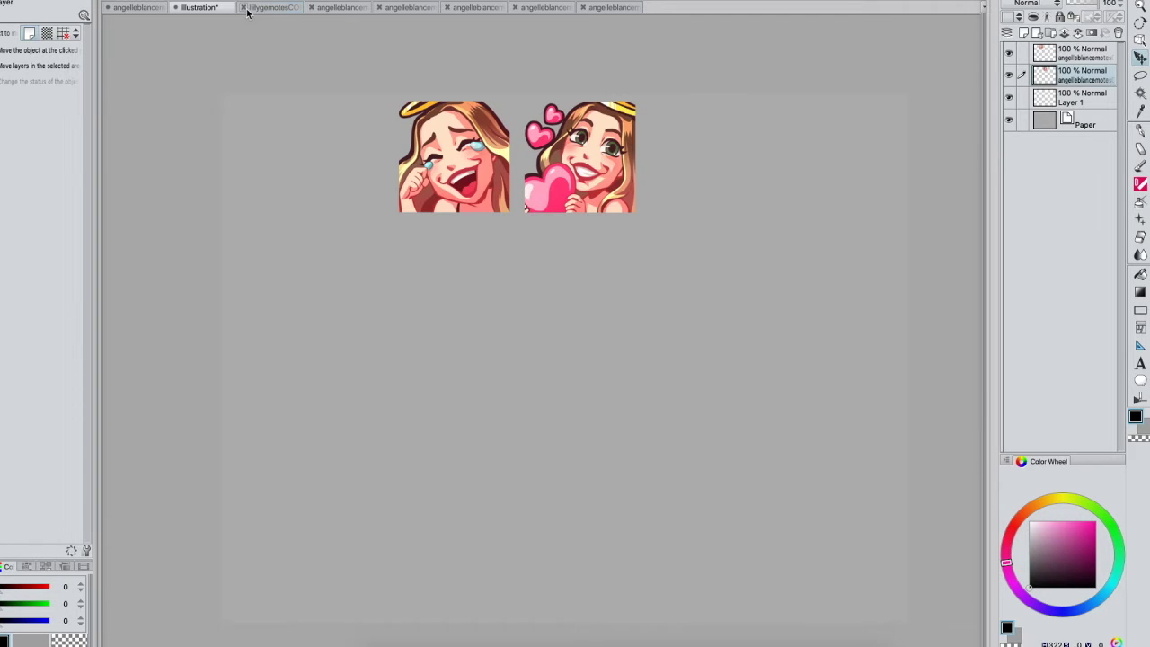
# Close all the separately opened angelleblancemotesCOMM image documents
pyautogui.click(321, 8)
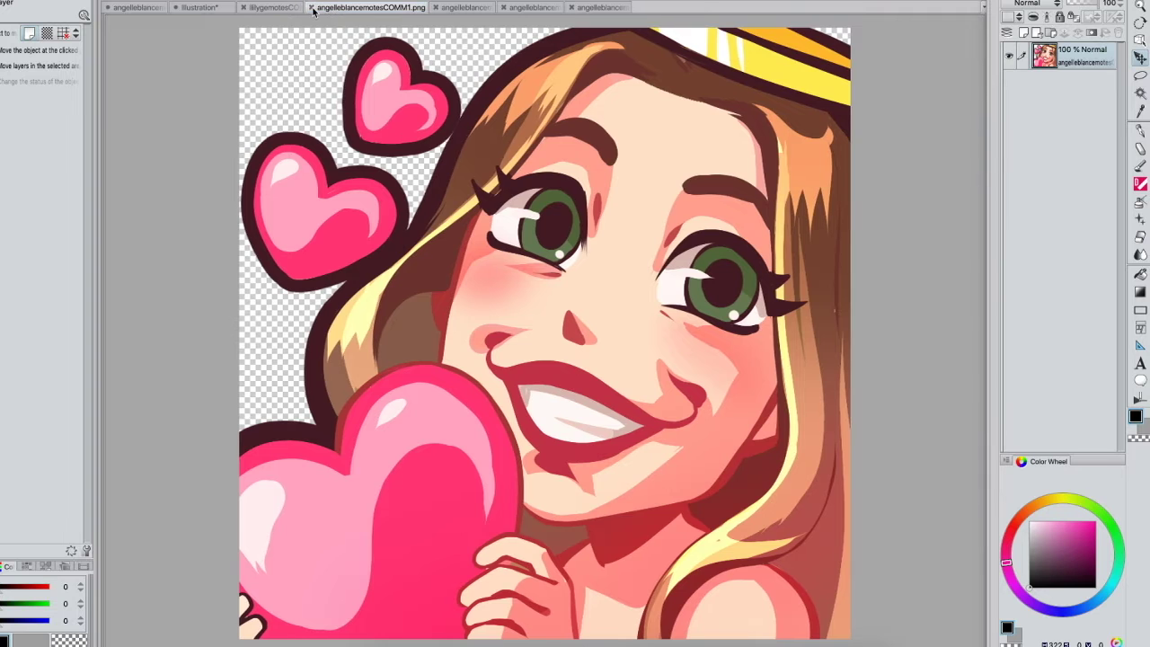
pyautogui.click(313, 8)
pyautogui.click(312, 8)
pyautogui.click(313, 8)
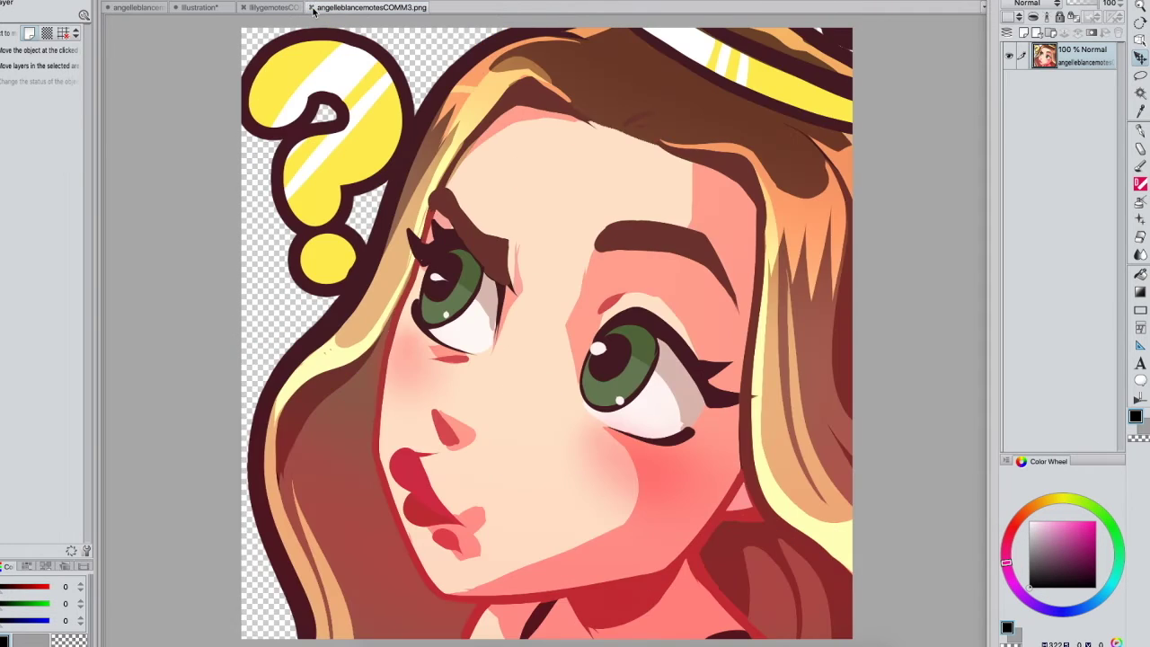
pyautogui.click(313, 8)
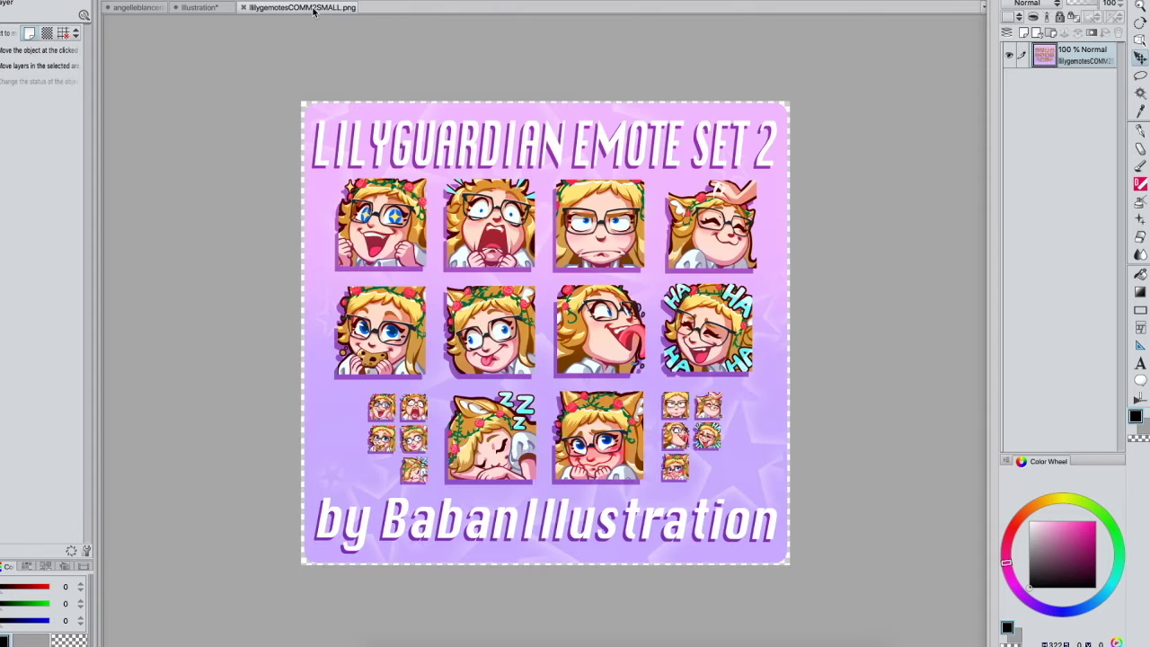
# Delete both pasted emote layers from the Illustration document
pyautogui.click(206, 8)
pyautogui.click(1096, 49)
pyautogui.click(1119, 33)
pyautogui.click(1119, 34)
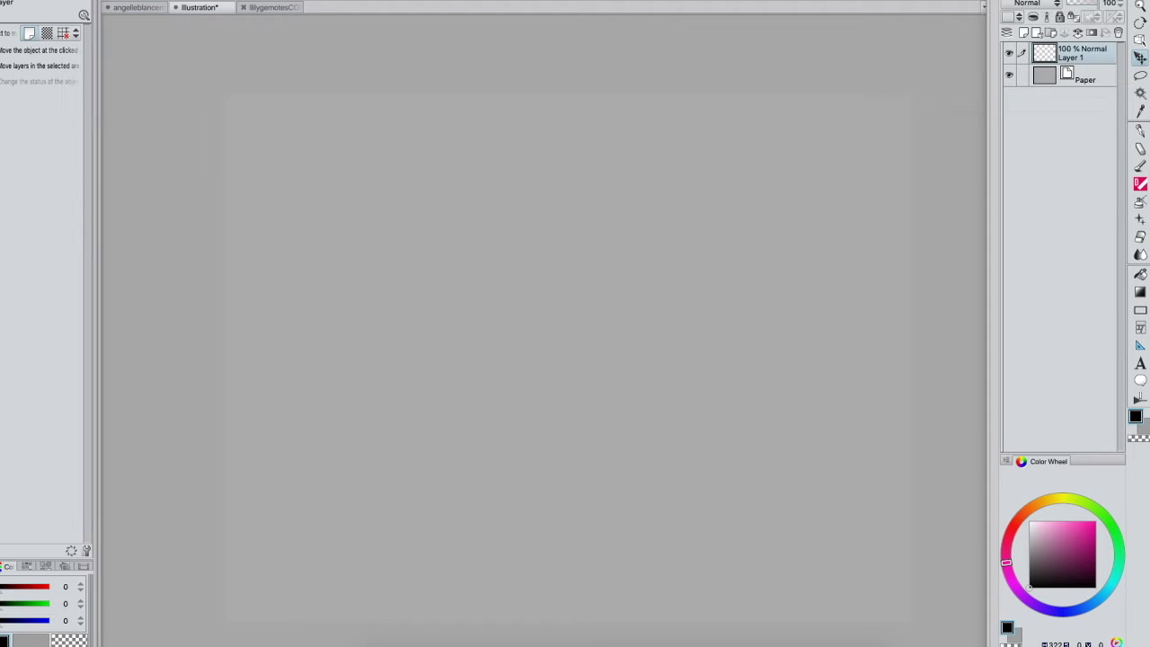
# Import all the PNG files from angelleblancemotesCOMM1.png to angelleblancemotesCOMM6.png into the Illustration document as image layers at once
pyautogui.click(126, 0)
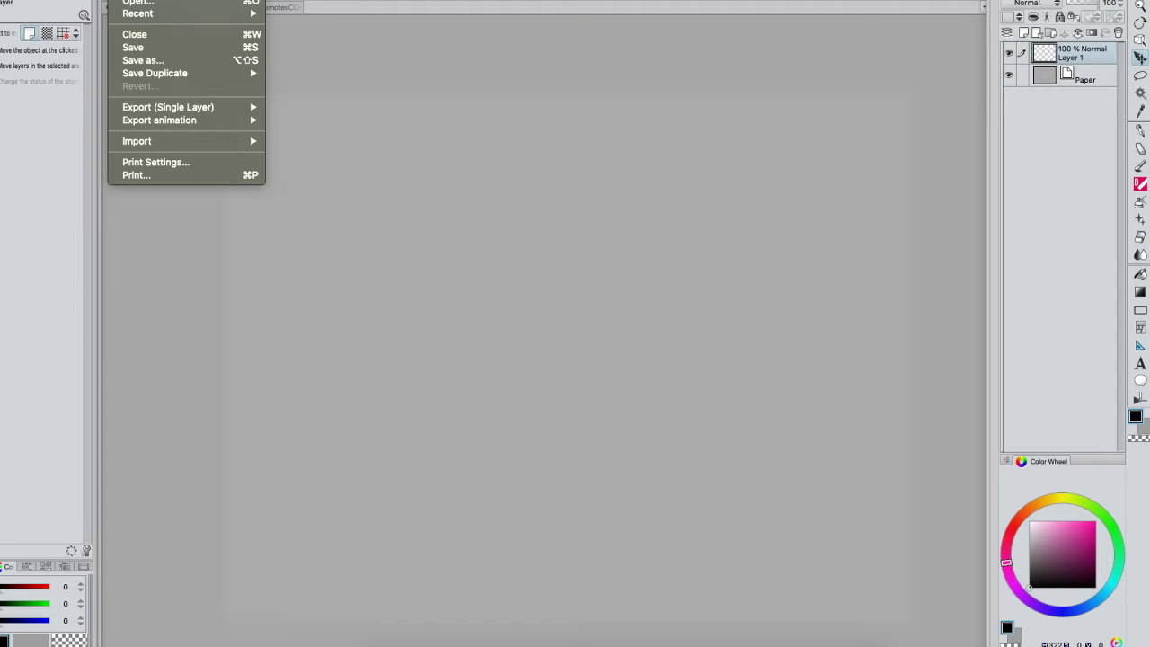
pyautogui.moveTo(205, 141)
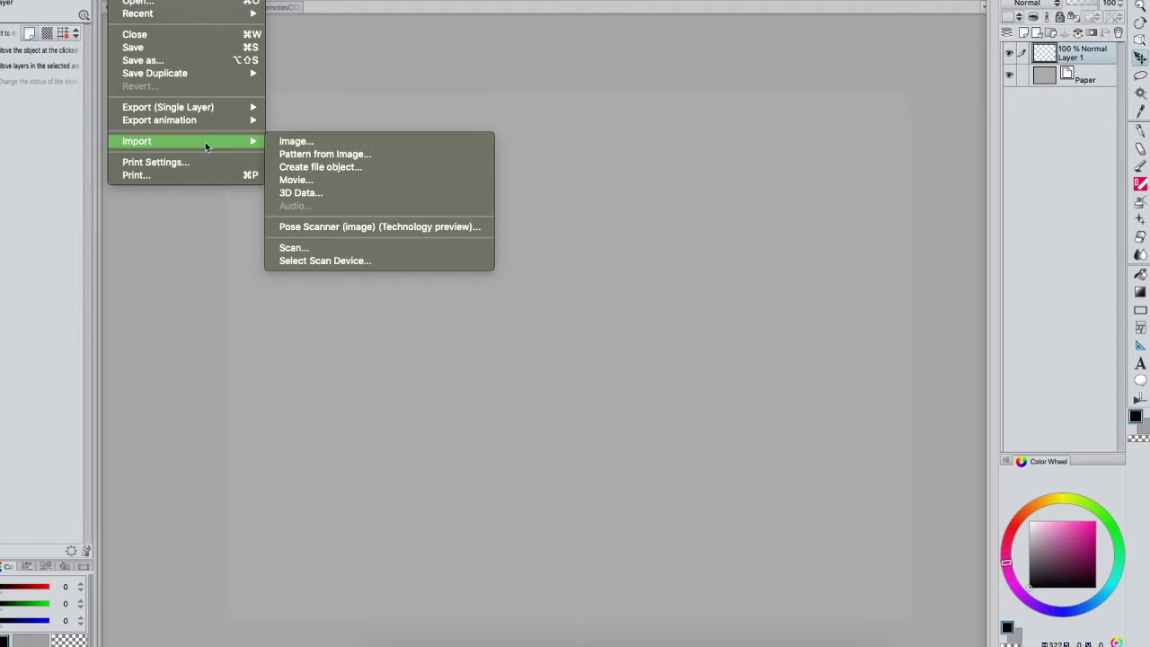
pyautogui.click(317, 142)
pyautogui.click(328, 401)
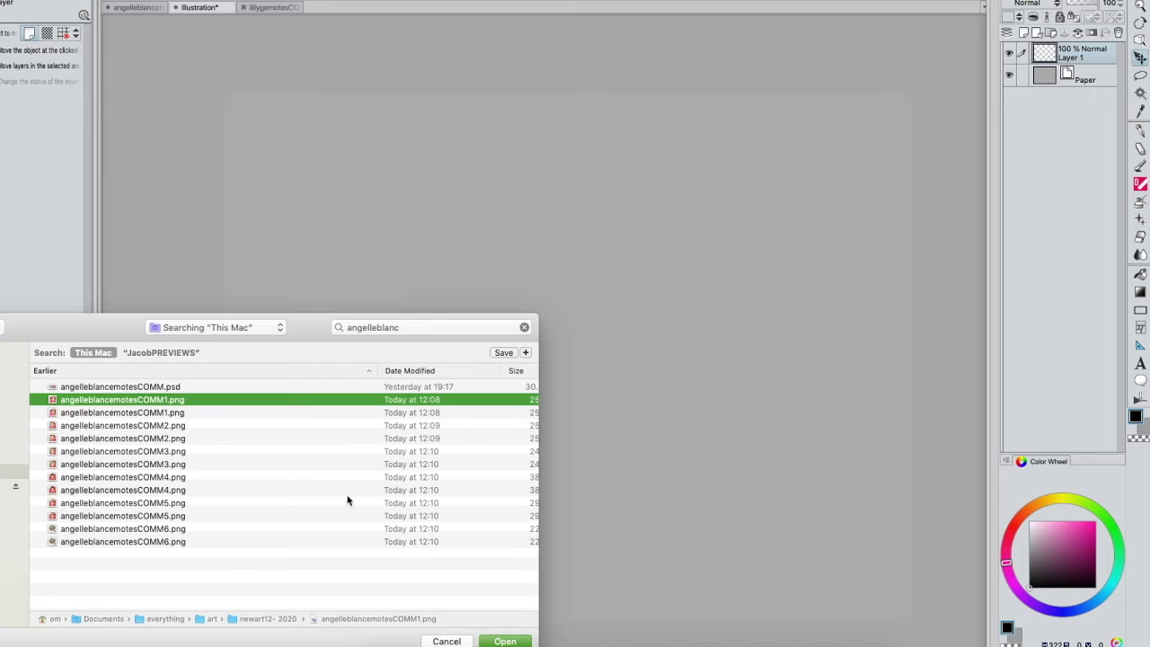
pyautogui.keyDown('shift'); pyautogui.click(242, 541); pyautogui.keyUp('shift')
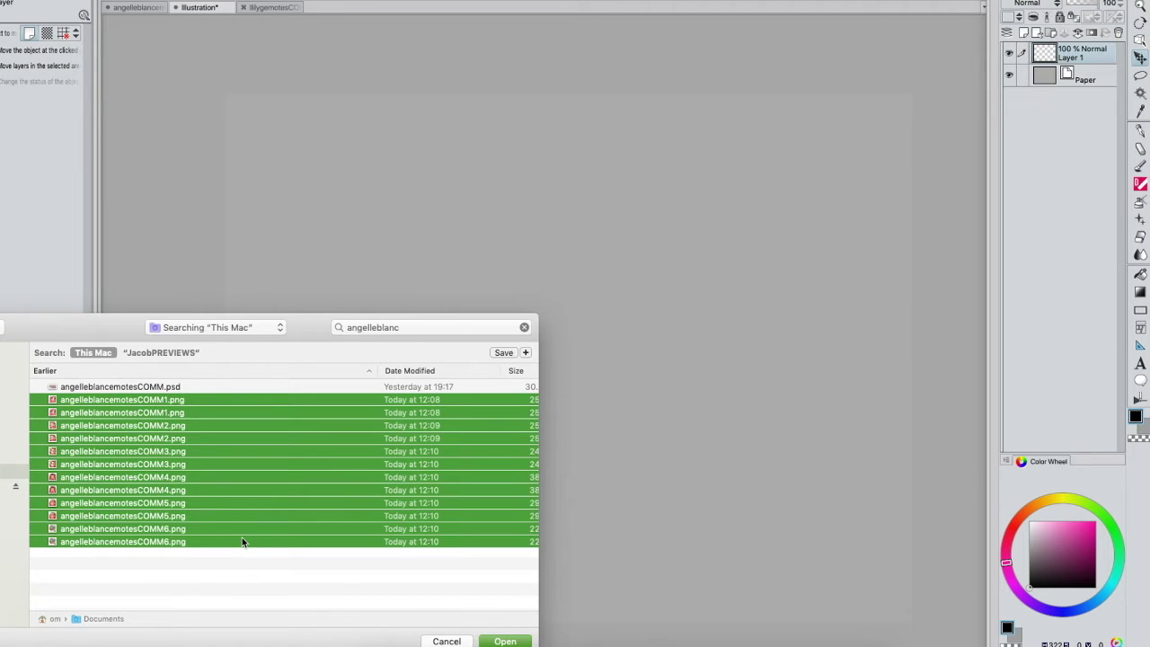
pyautogui.click(508, 641)
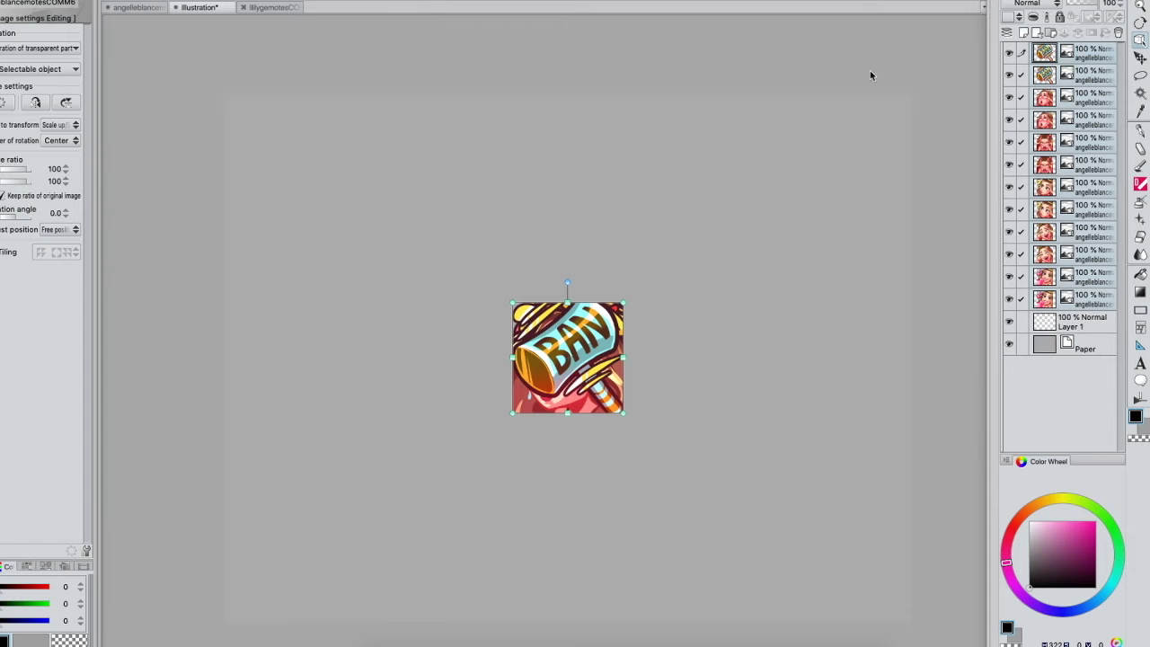
# Delete the duplicate copy of each imported emote, keeping one layer per emote
pyautogui.click(1026, 59)
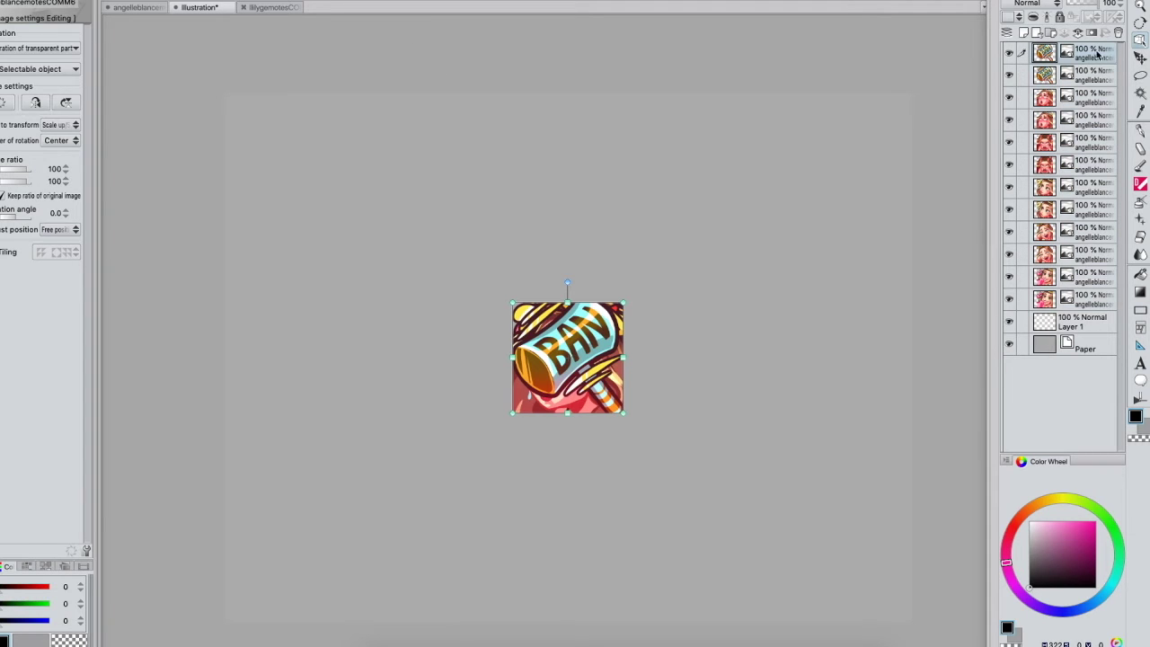
pyautogui.click(1119, 32)
pyautogui.click(1099, 81)
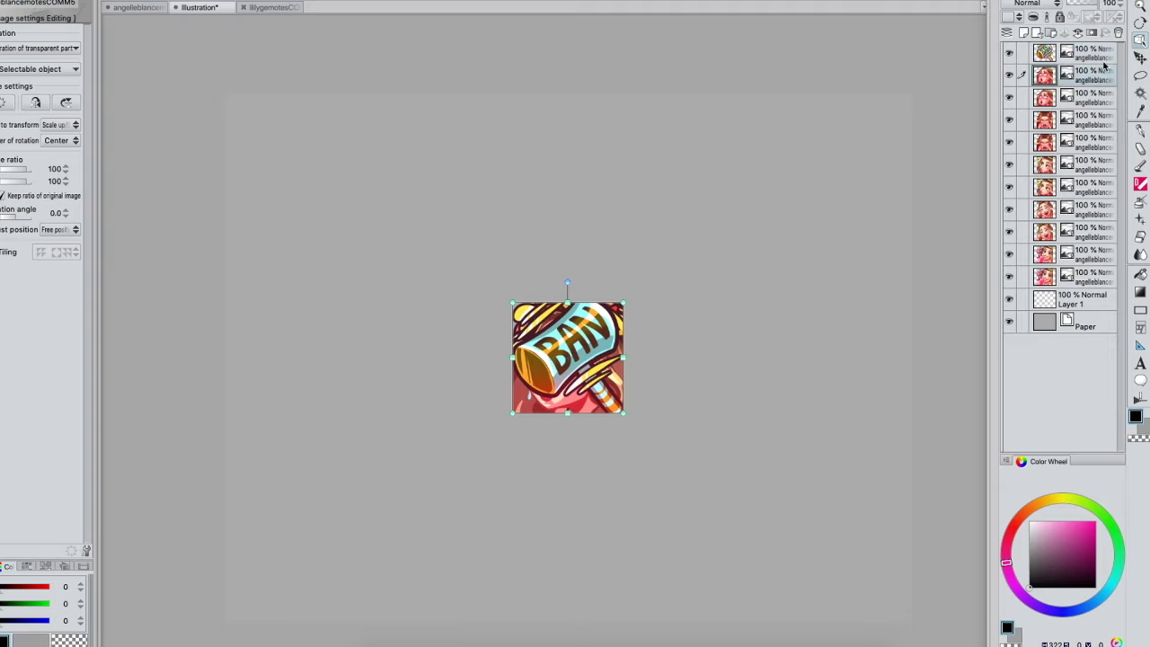
pyautogui.click(1119, 32)
pyautogui.click(1094, 93)
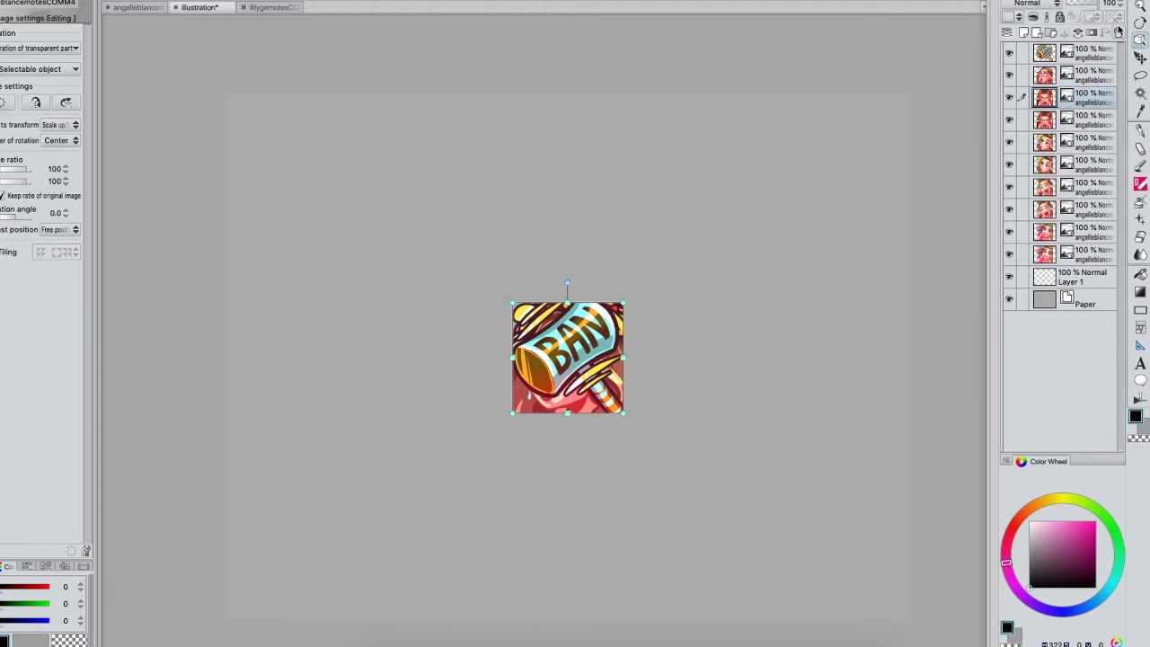
pyautogui.click(1119, 32)
pyautogui.click(1101, 118)
pyautogui.click(1119, 32)
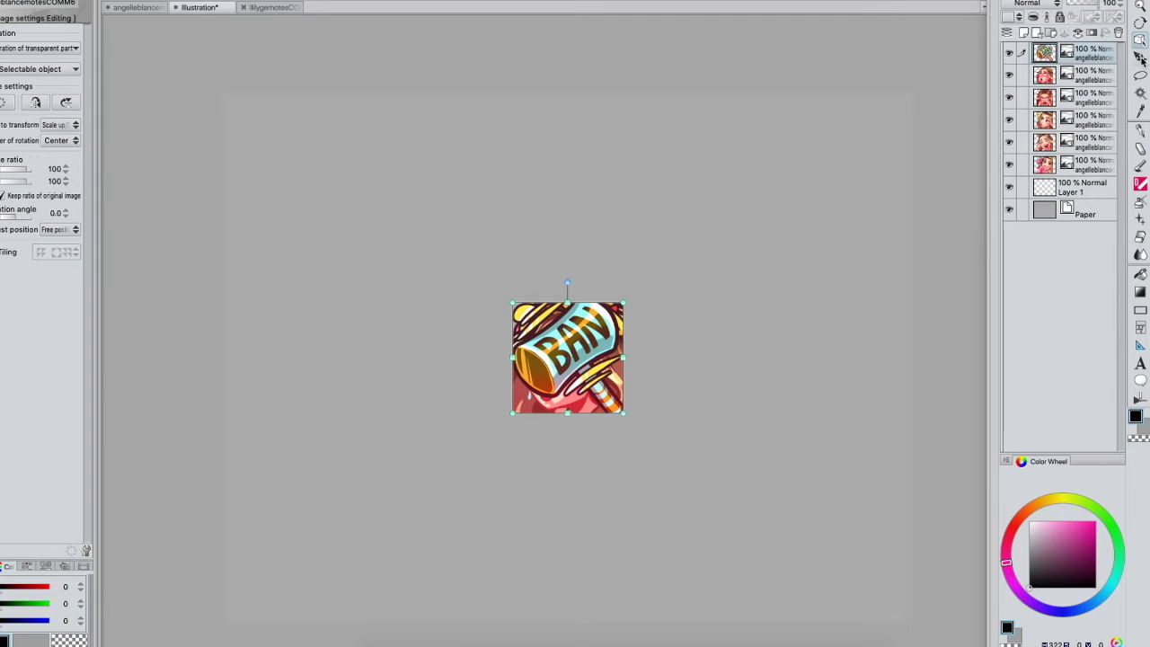
# Move the BAN hammer emote to the canvas's upper left and the crying emote to its right with the Move layer tool
pyautogui.click(1141, 57)
pyautogui.moveTo(638, 334); pyautogui.dragTo(494, 192)
pyautogui.click(1083, 79)
pyautogui.moveTo(719, 175); pyautogui.dragTo(756, 41)
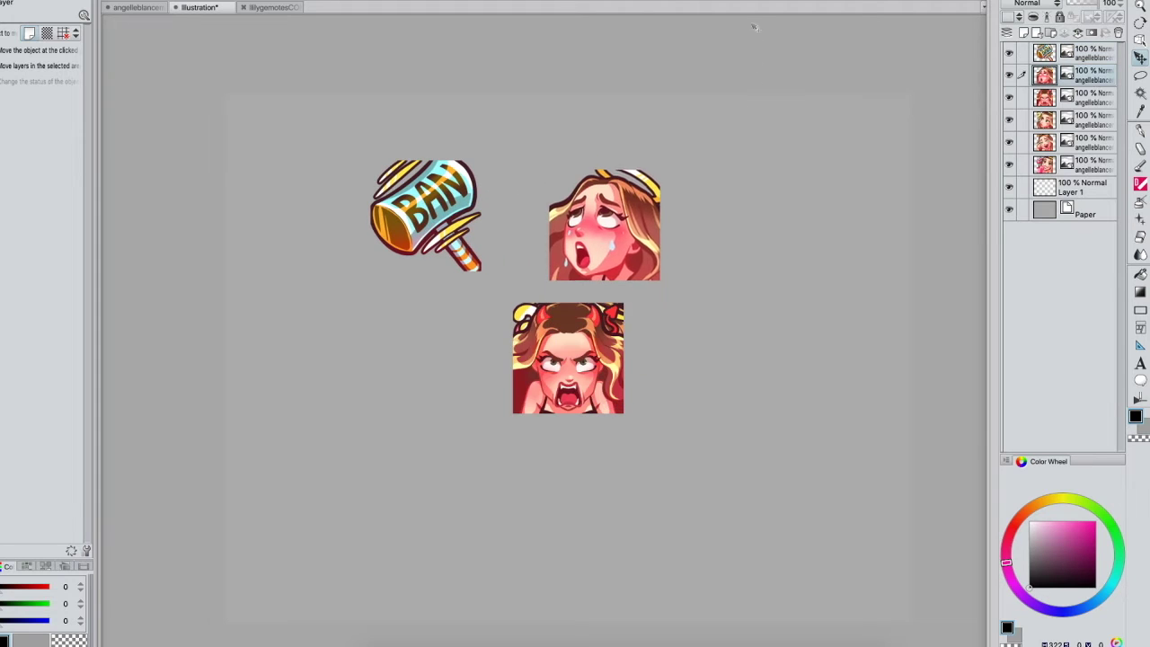
# Spread out the devil emote beside the crying one and the question-mark and laughing emotes on either side of the heart emote
pyautogui.click(1102, 99)
pyautogui.moveTo(737, 311); pyautogui.dragTo(911, 138)
pyautogui.click(1089, 117)
pyautogui.moveTo(753, 343); pyautogui.dragTo(829, 350)
pyautogui.click(1087, 142)
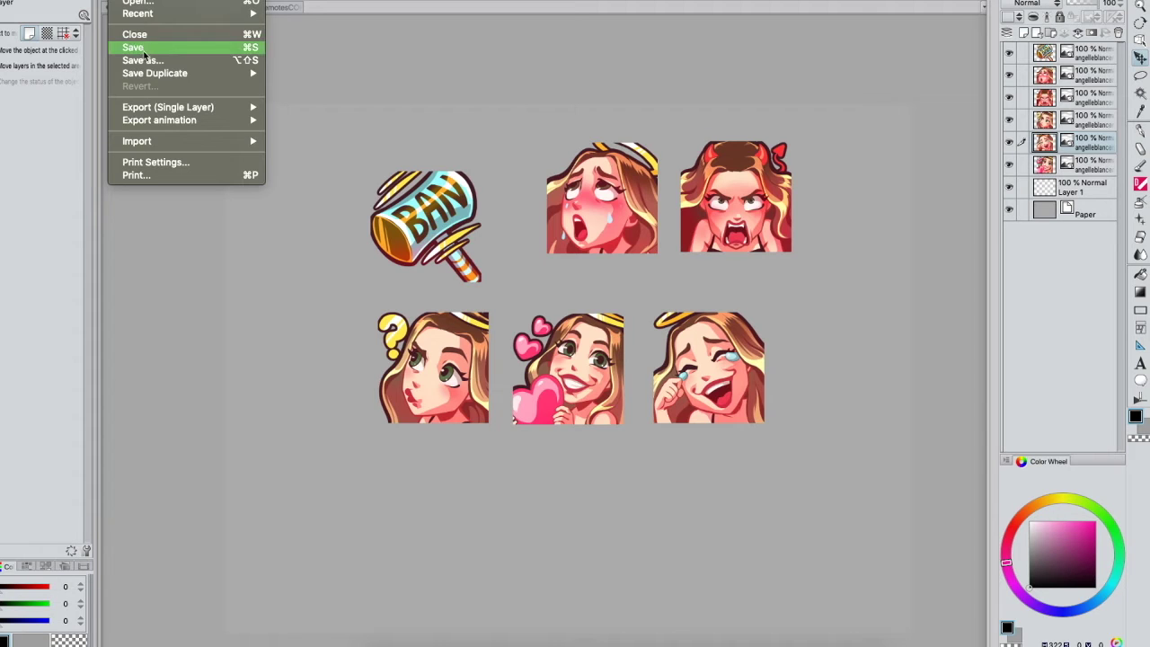
# Import every PNG image in the JacobPREVIEWfullsize folder into the Illustration document as image layers
pyautogui.moveTo(167, 144)
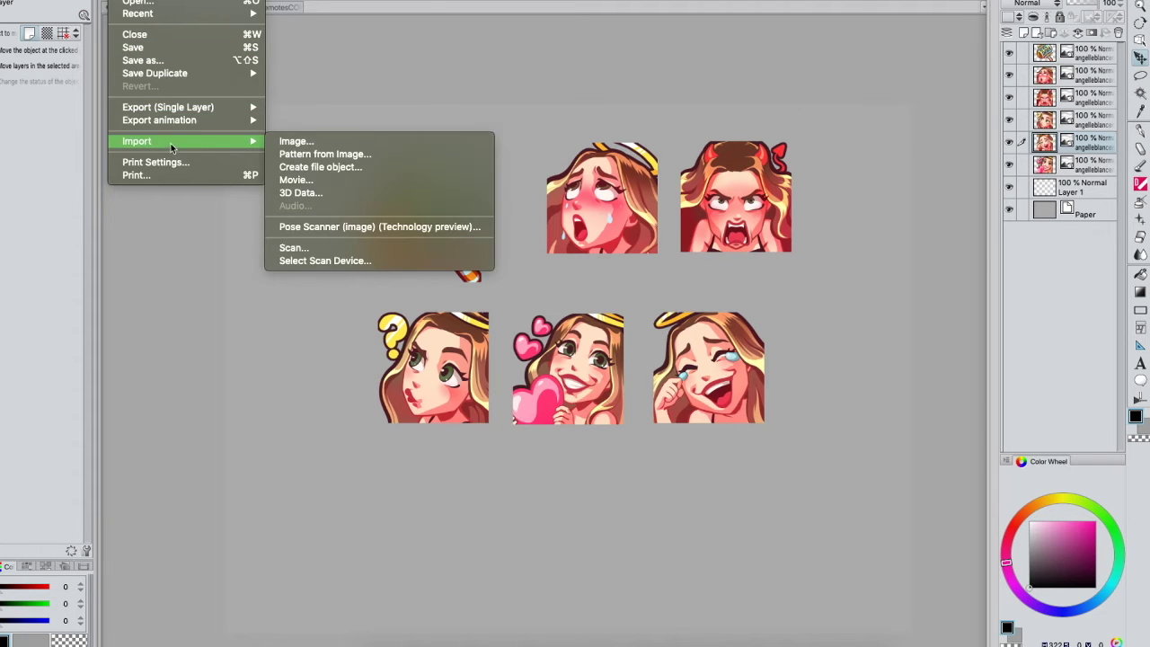
pyautogui.click(289, 143)
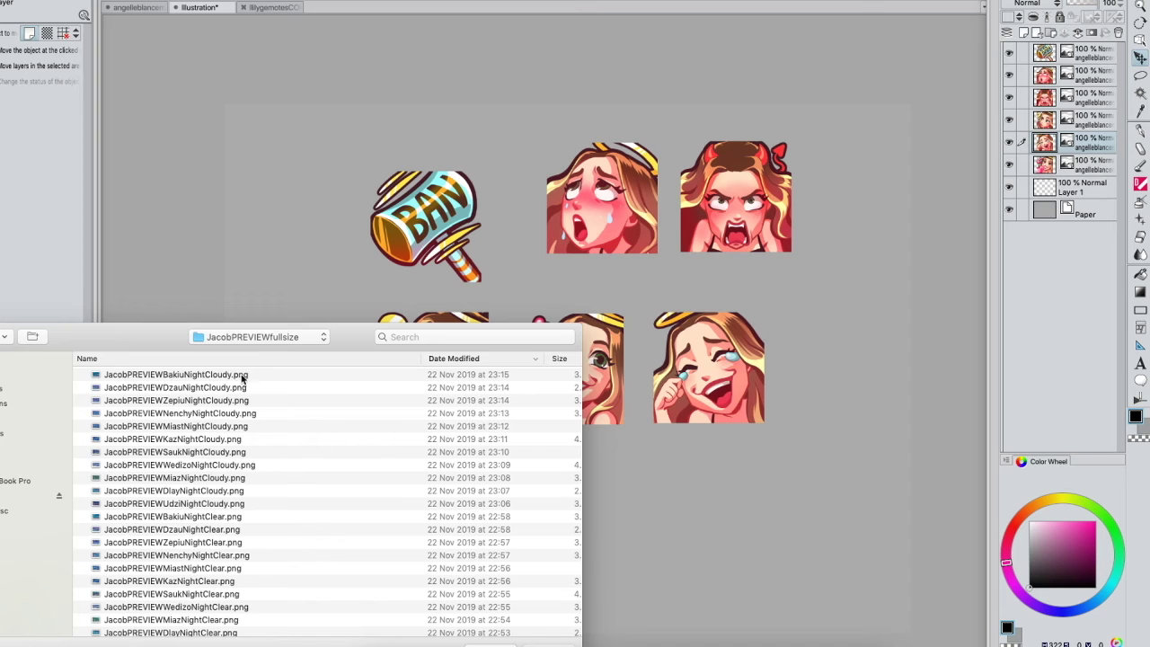
pyautogui.click(290, 376)
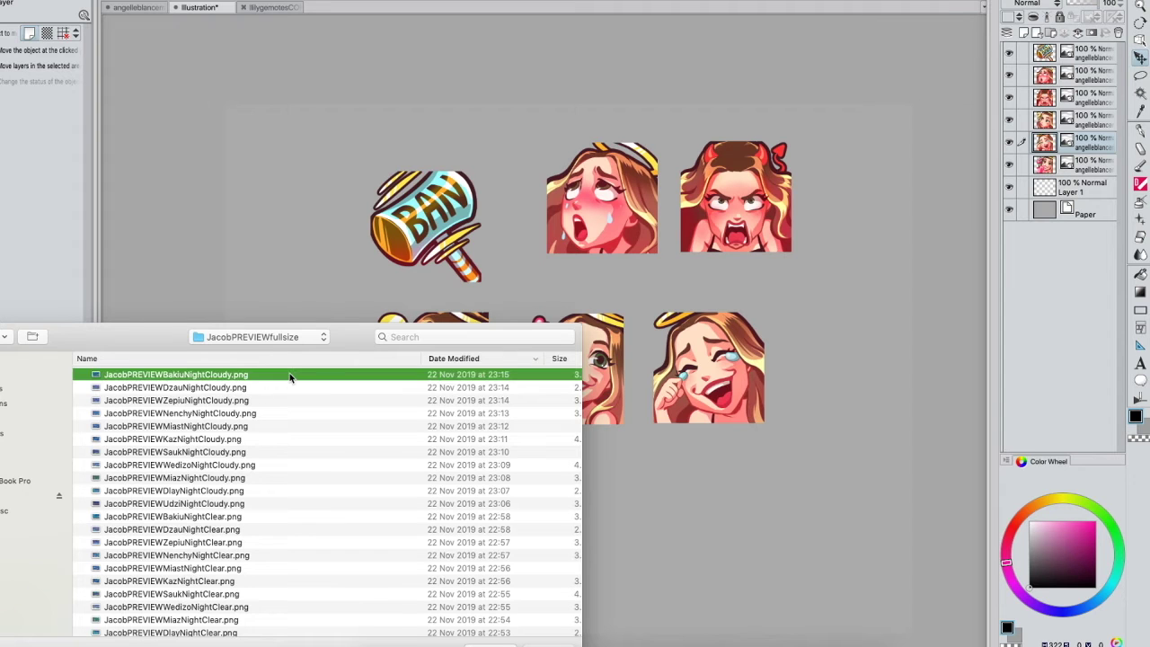
pyautogui.scroll(-15, 287, 395)
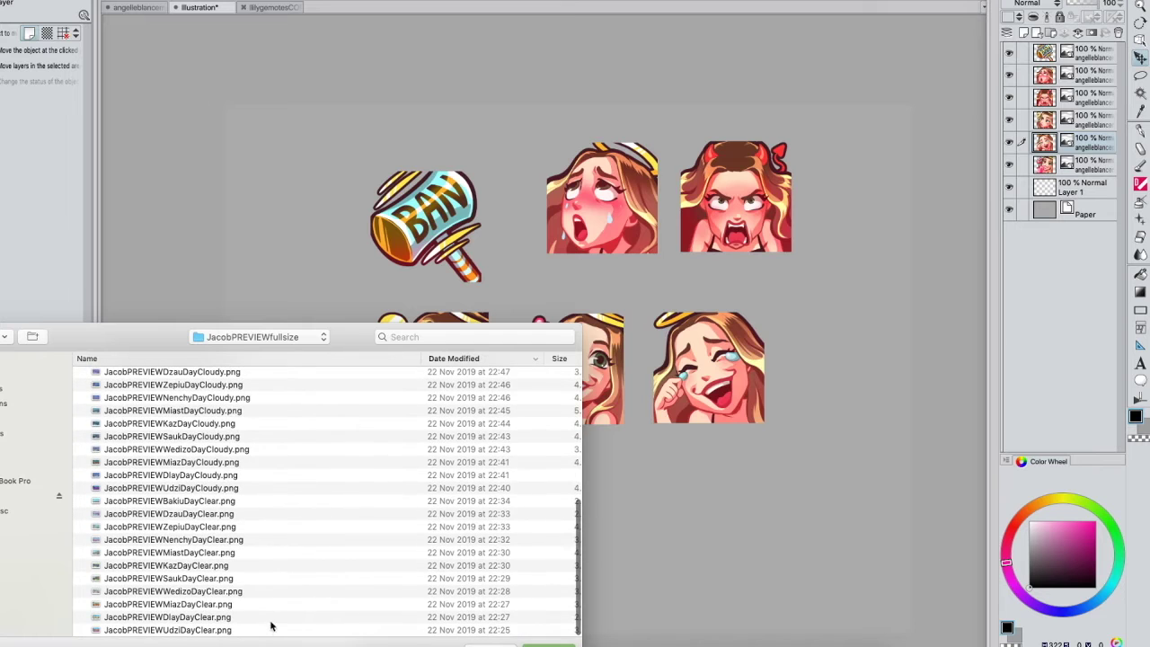
pyautogui.scroll(5, 278, 465)
pyautogui.scroll(5, 277, 466)
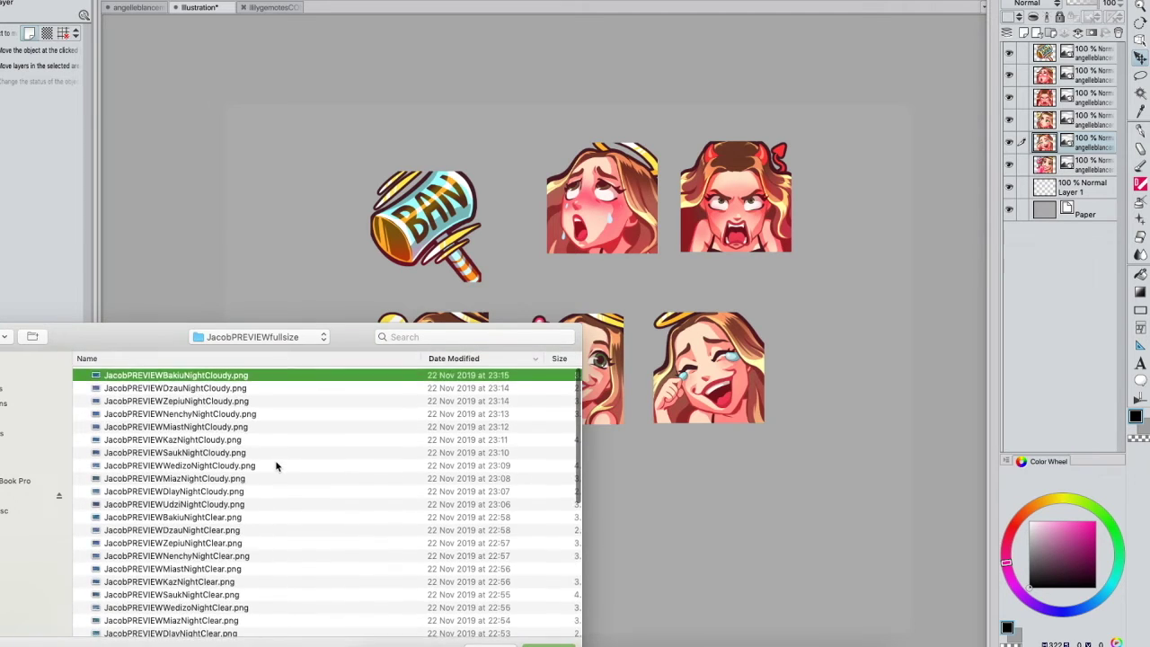
pyautogui.scroll(-15, 277, 466)
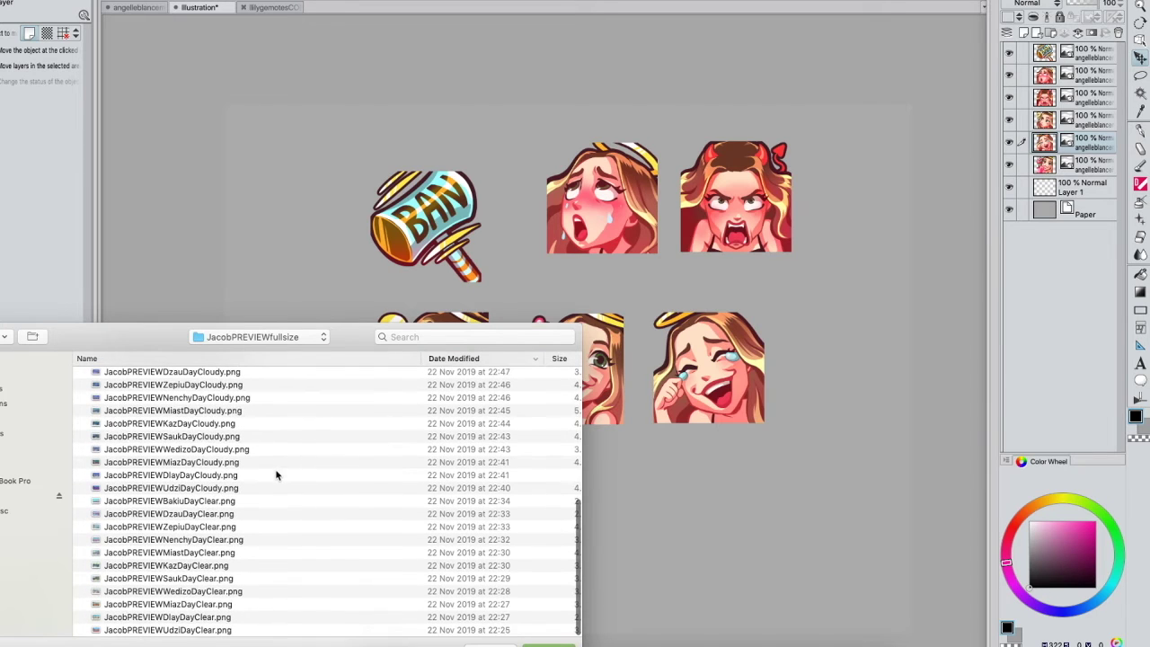
pyautogui.keyDown('shift'); pyautogui.click(273, 630); pyautogui.keyUp('shift')
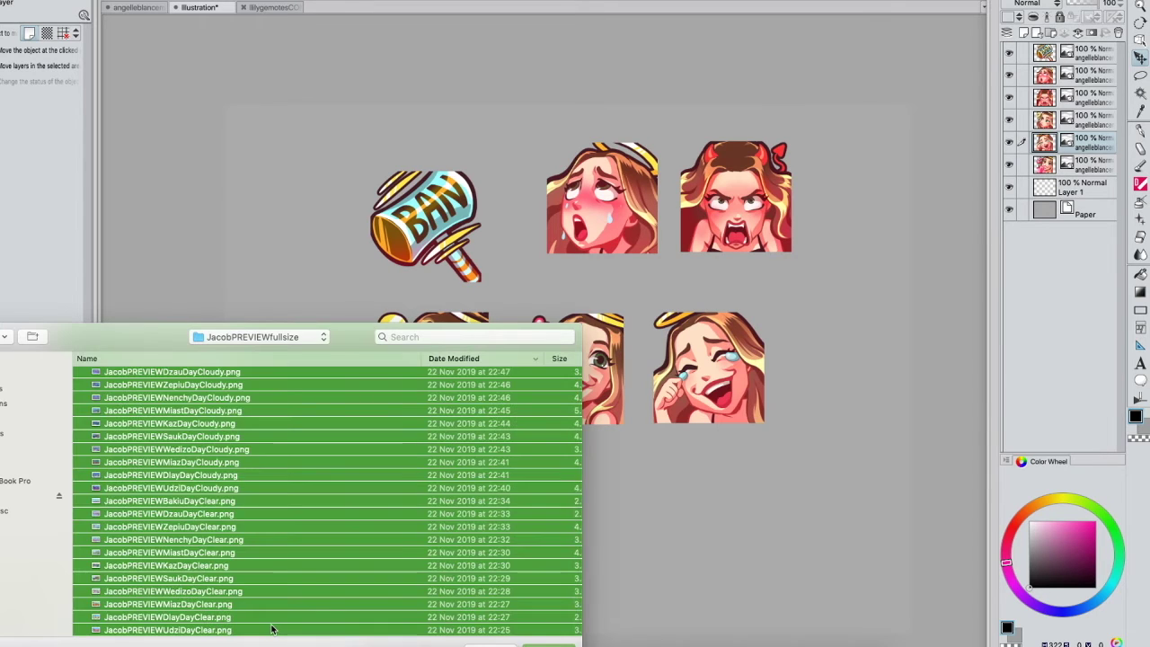
pyautogui.press('Return')
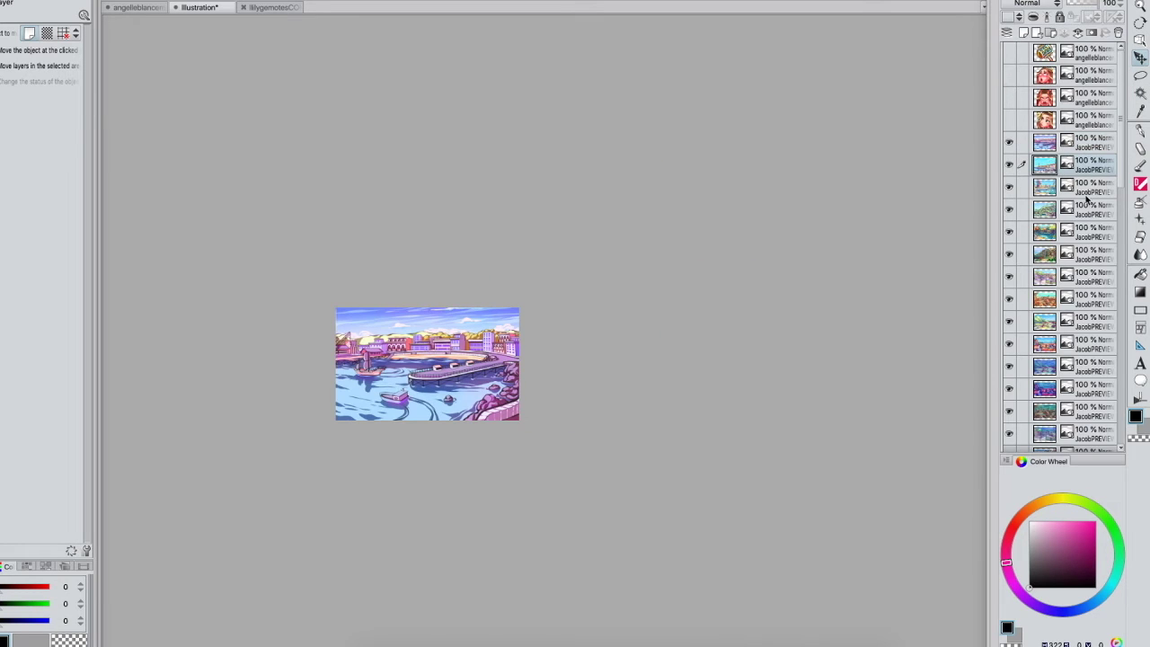
pyautogui.scroll(-5, 1087, 220)
pyautogui.scroll(5, 1086, 219)
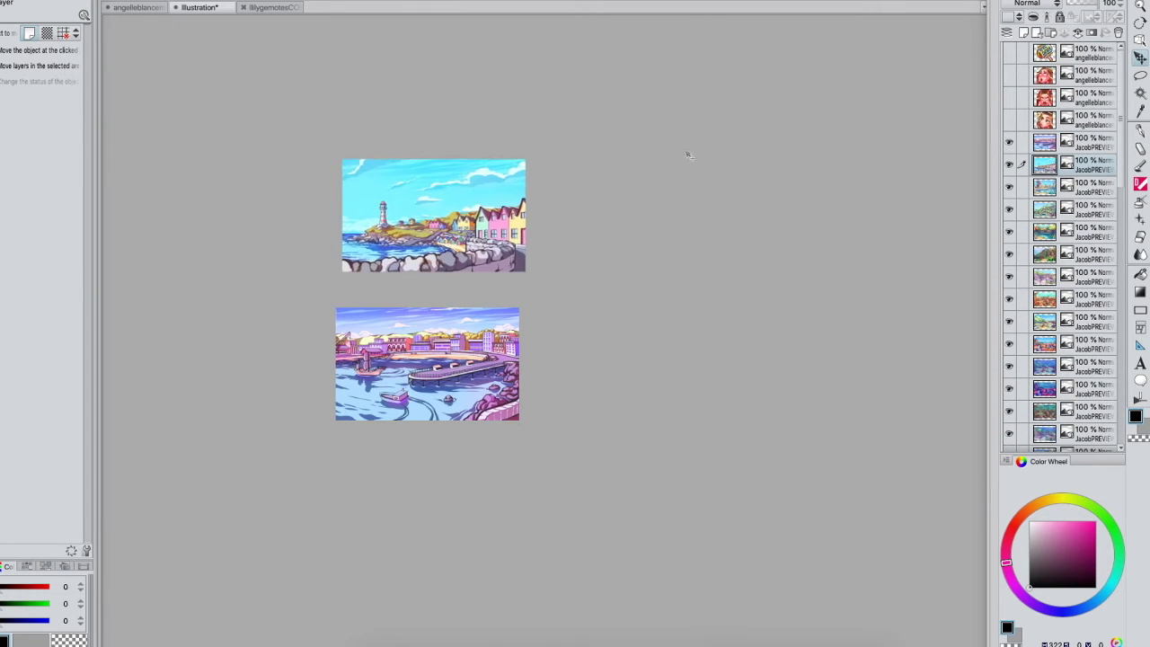
# Arrange the windmill, green hillside, autumn lake, waterfall village, purple town and desert town images around the first two in a two-column grid
pyautogui.click(1085, 191)
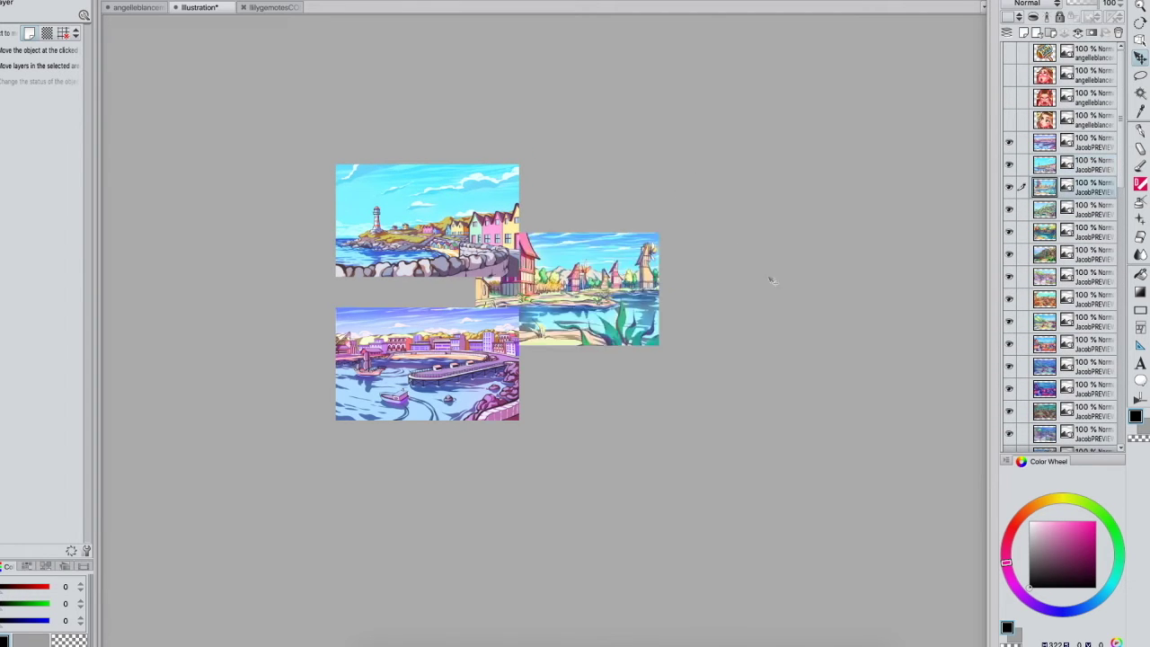
pyautogui.click(1063, 206)
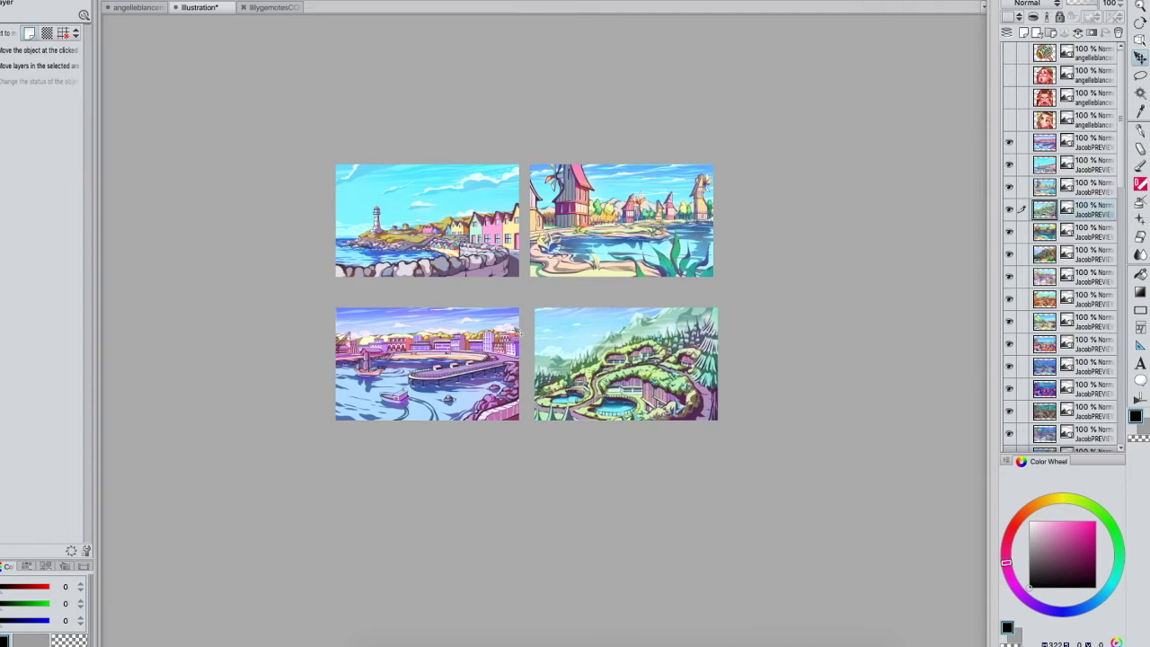
pyautogui.hotkey('alt', '[')
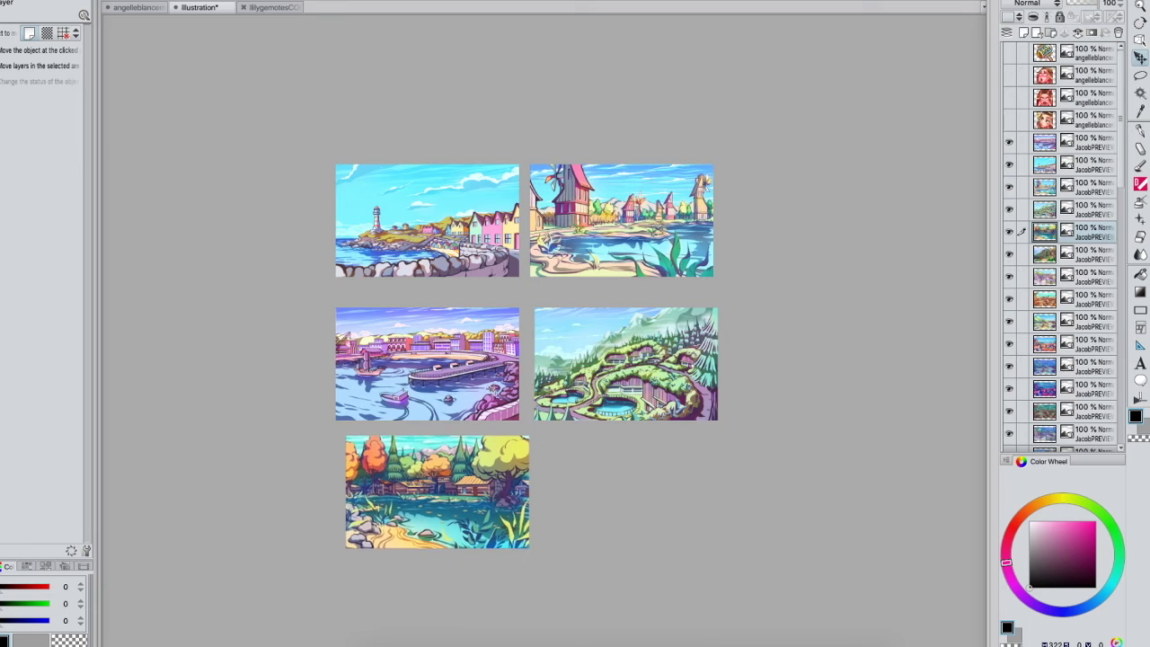
pyautogui.click(1102, 253)
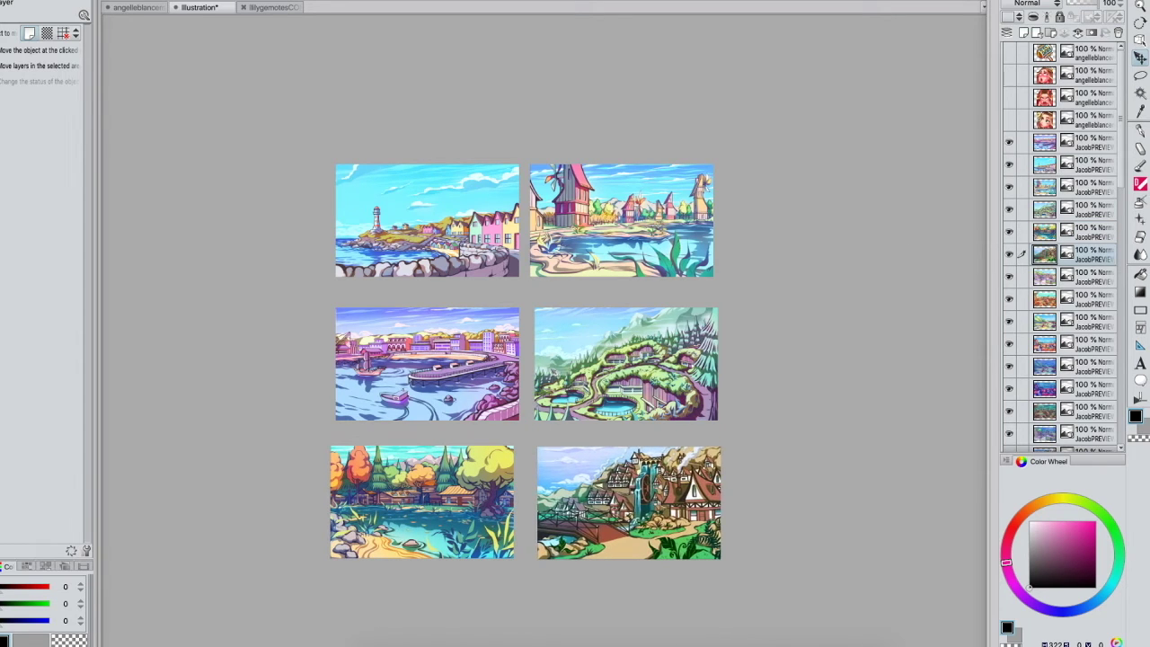
pyautogui.click(1083, 275)
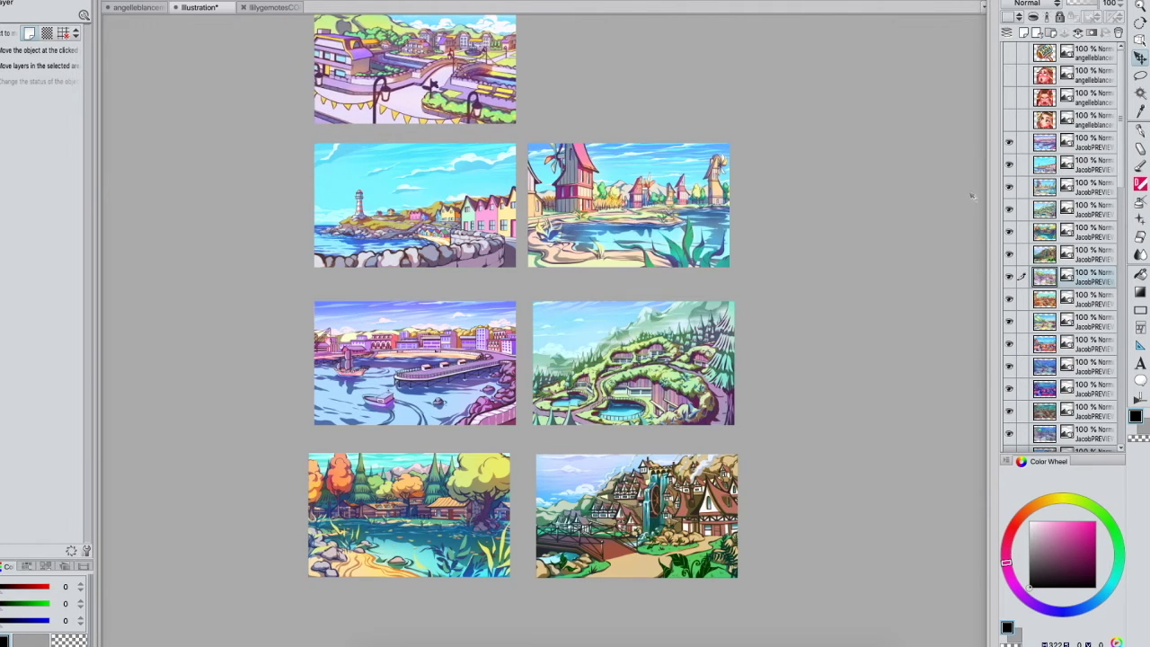
pyautogui.click(1113, 301)
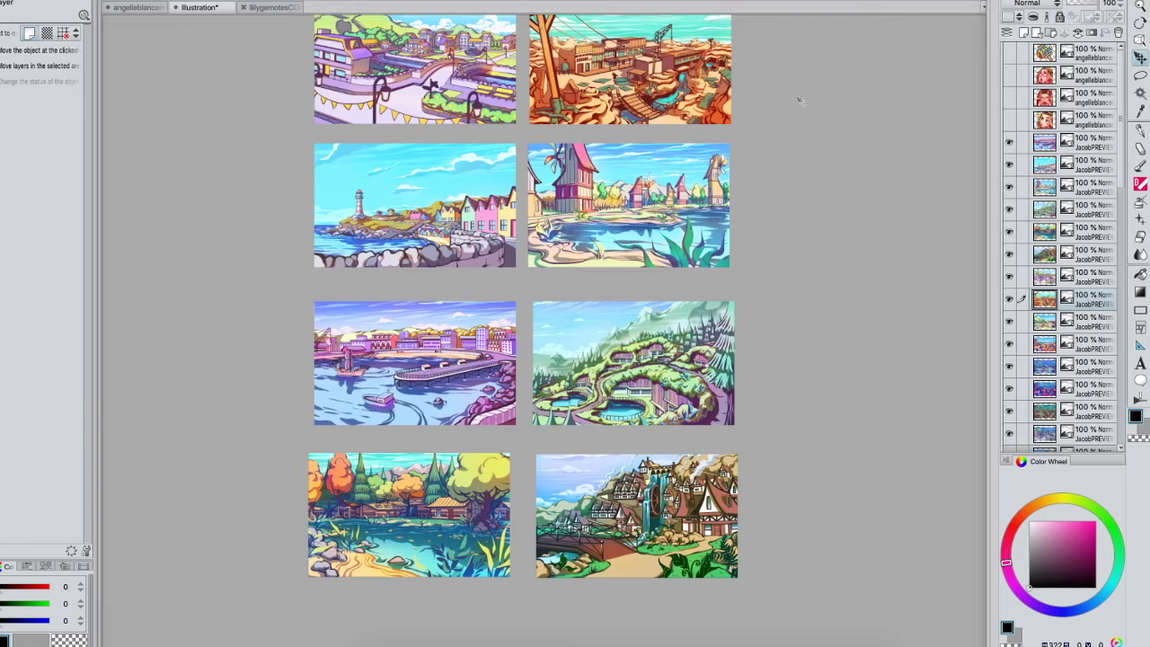
# Delete all the imported landscape and emote image layers, keeping only Layer 1 and Paper
pyautogui.scroll(-10, 1098, 104)
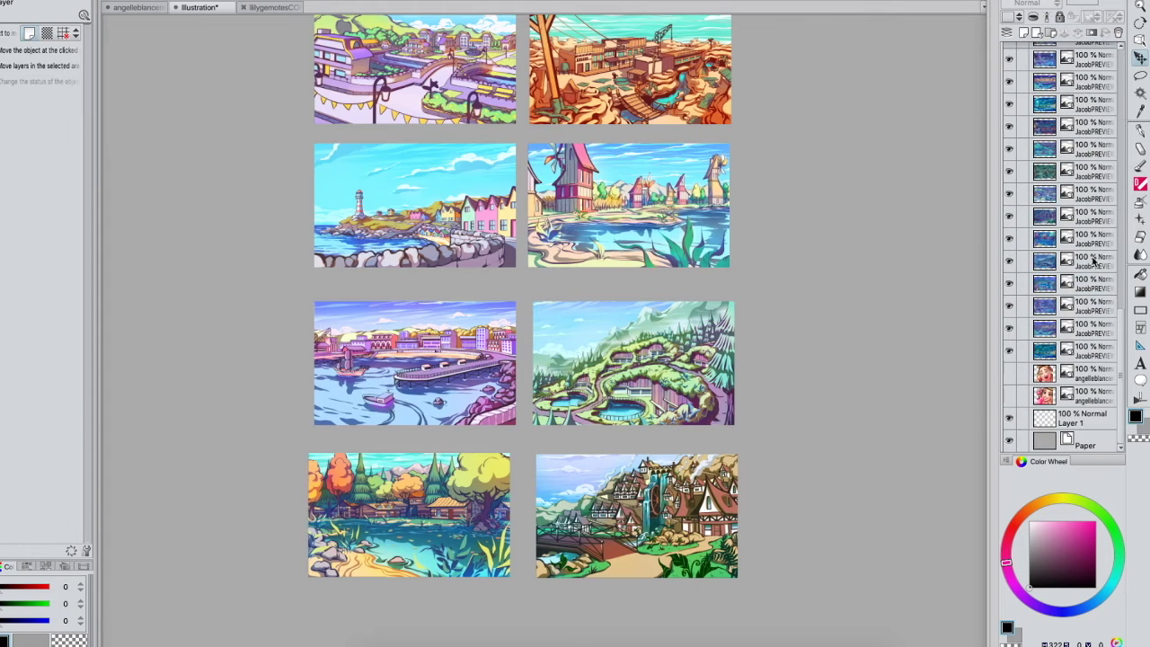
pyautogui.keyDown('shift'); pyautogui.click(1094, 401); pyautogui.keyUp('shift')
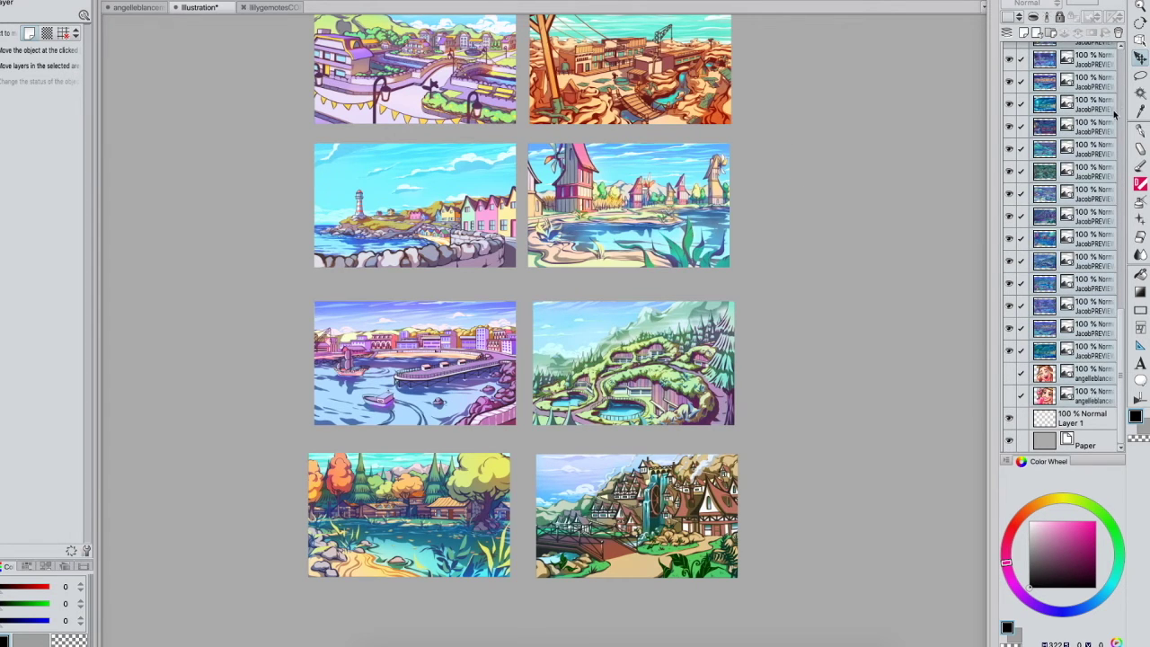
pyautogui.click(1119, 33)
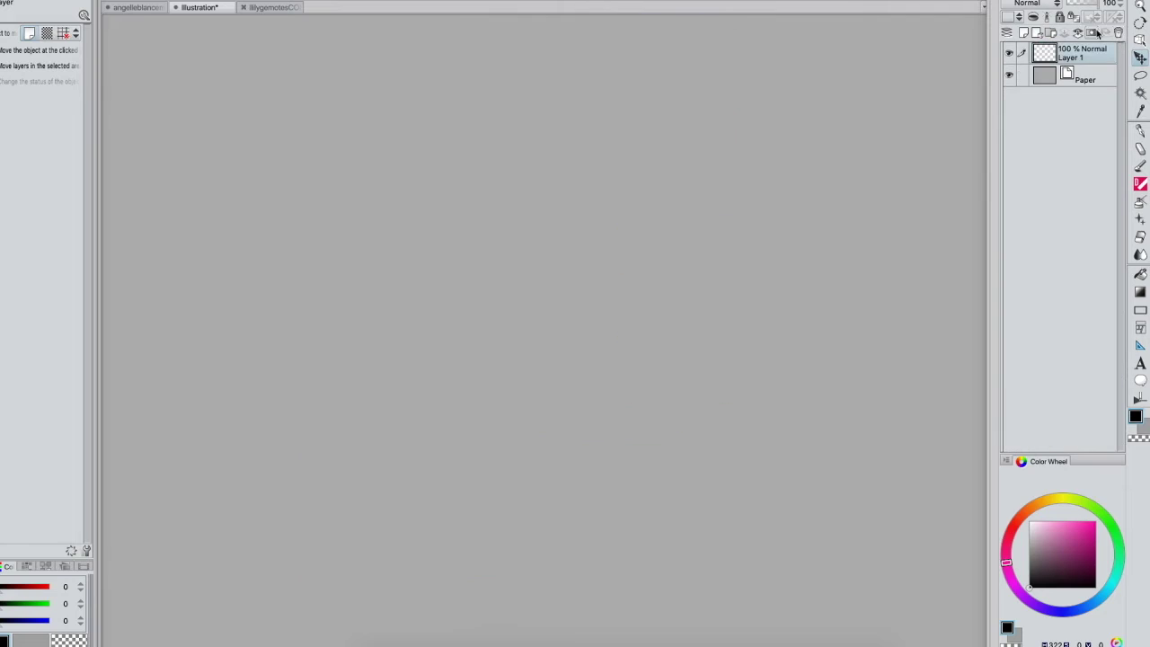
# Change the canvas size of the Illustration document to 900 px wide and 900 px high
pyautogui.click(180, 0)
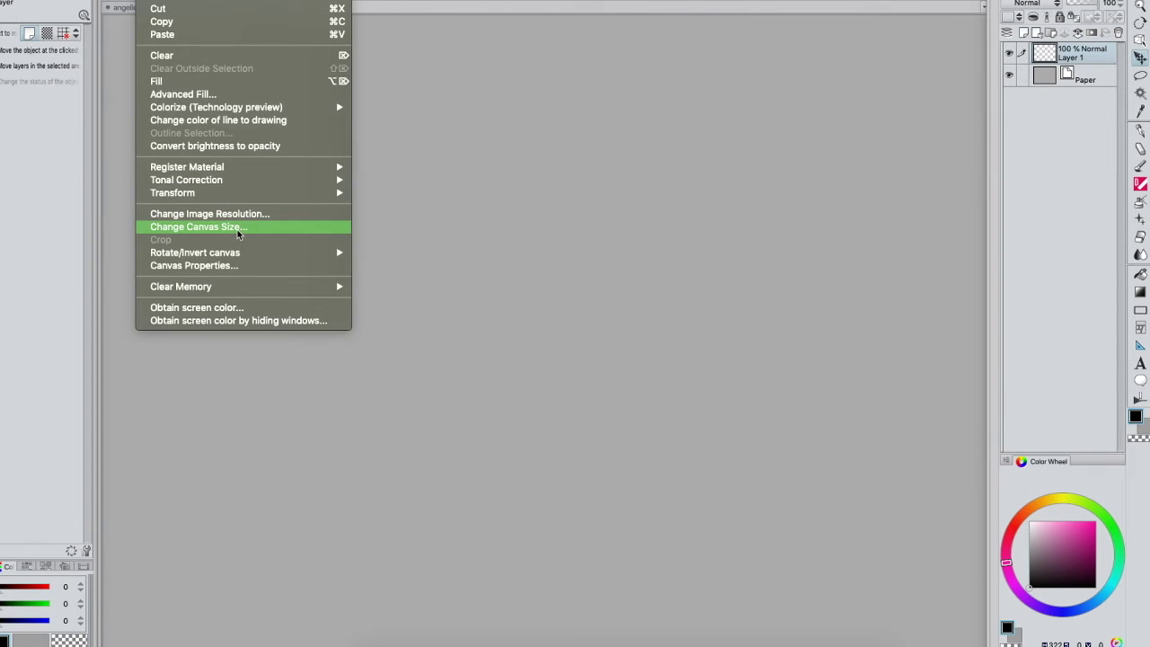
pyautogui.click(197, 226)
pyautogui.moveTo(266, 393); pyautogui.dragTo(232, 392)
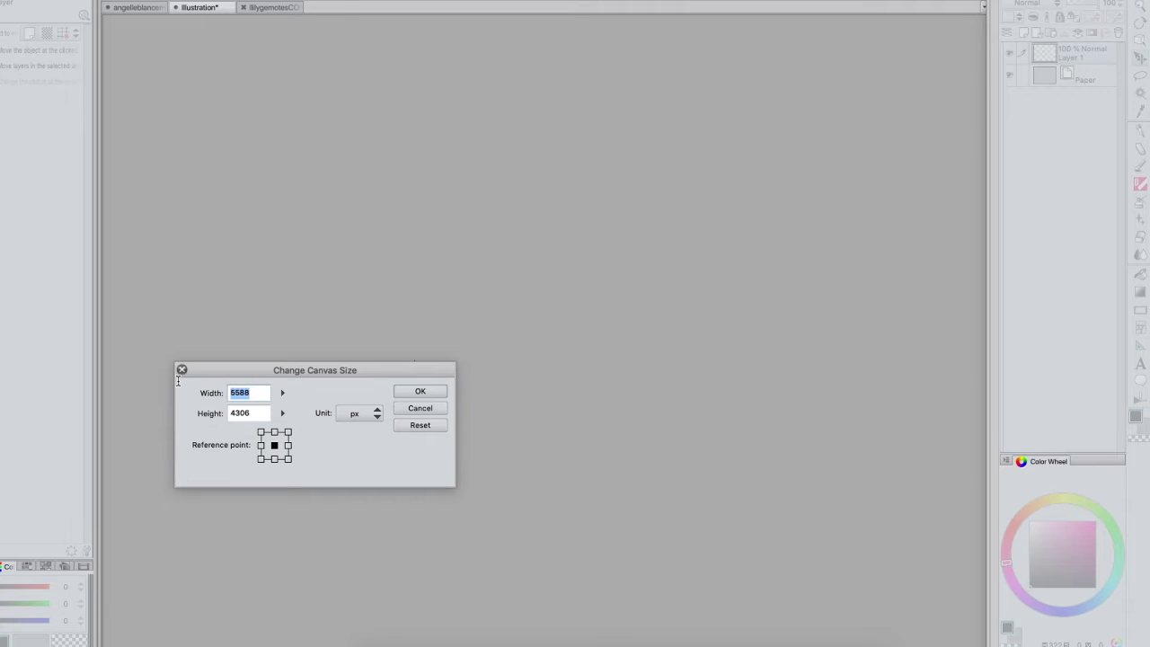
pyautogui.write('900')
pyautogui.moveTo(262, 412); pyautogui.dragTo(54, 398)
pyautogui.write('900')
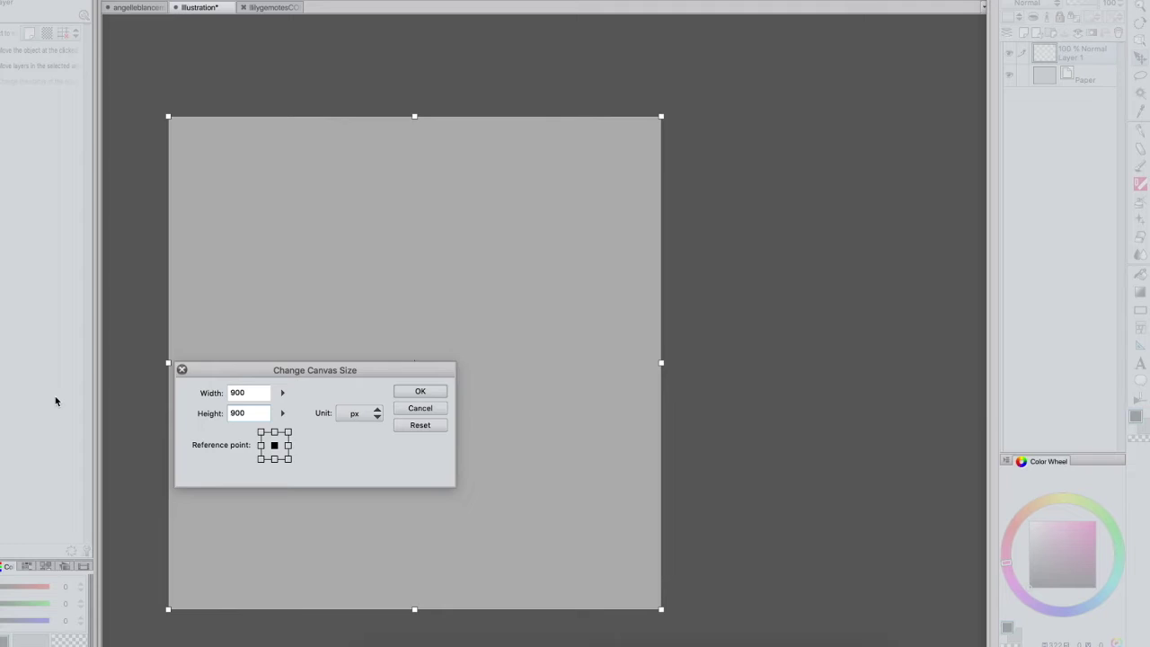
pyautogui.press('Return')
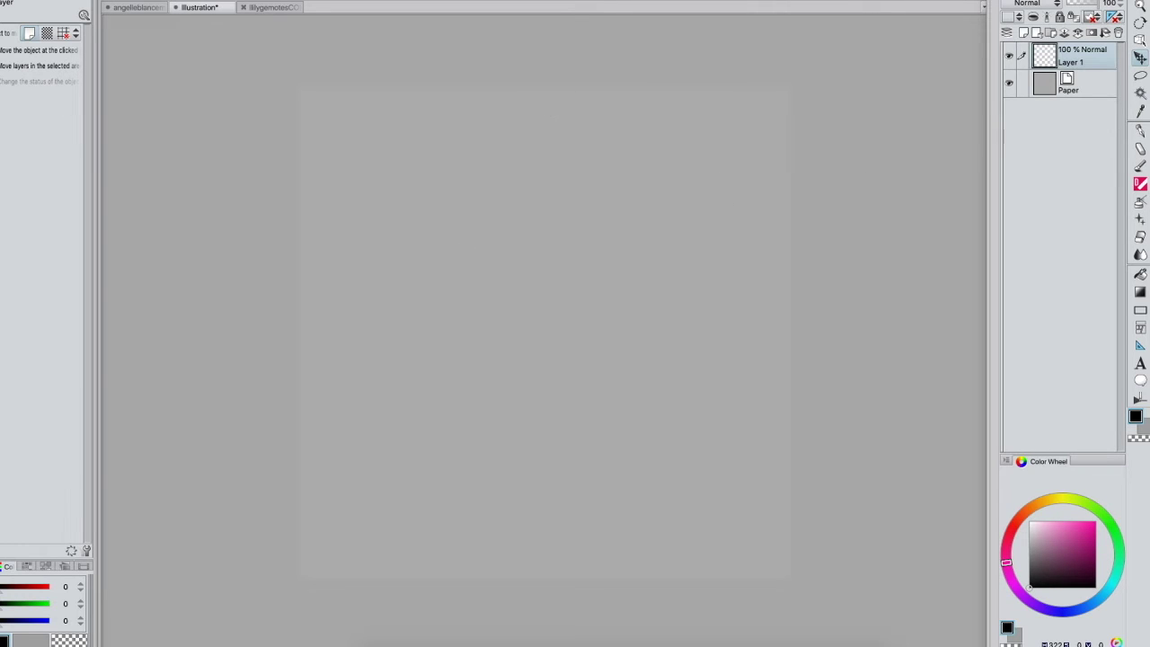
# Import all the angelleblancemotesCOMM PNG files, numbers 1 to 6 with their duplicates, as image layers
pyautogui.click(135, 0)
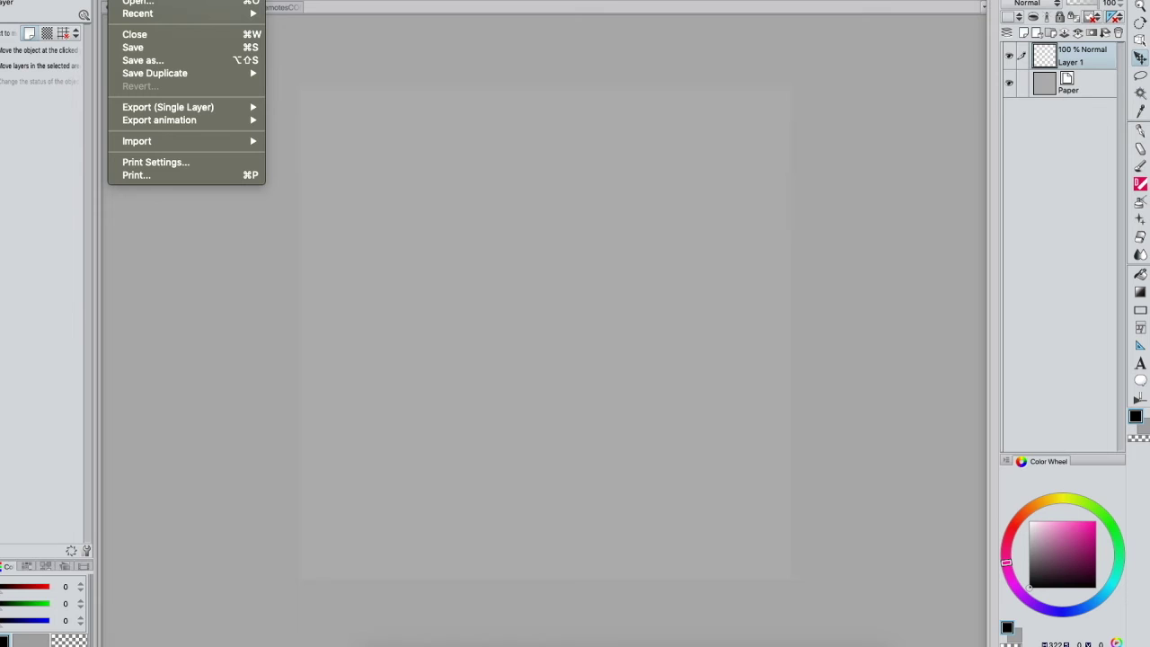
pyautogui.moveTo(173, 142)
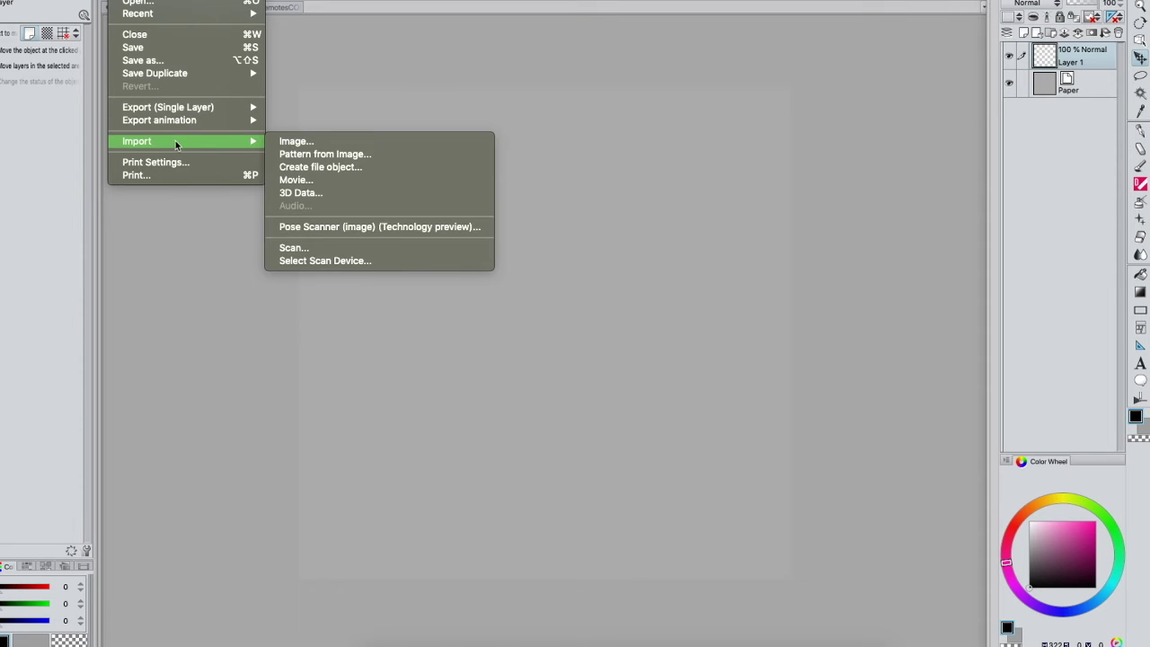
pyautogui.click(305, 144)
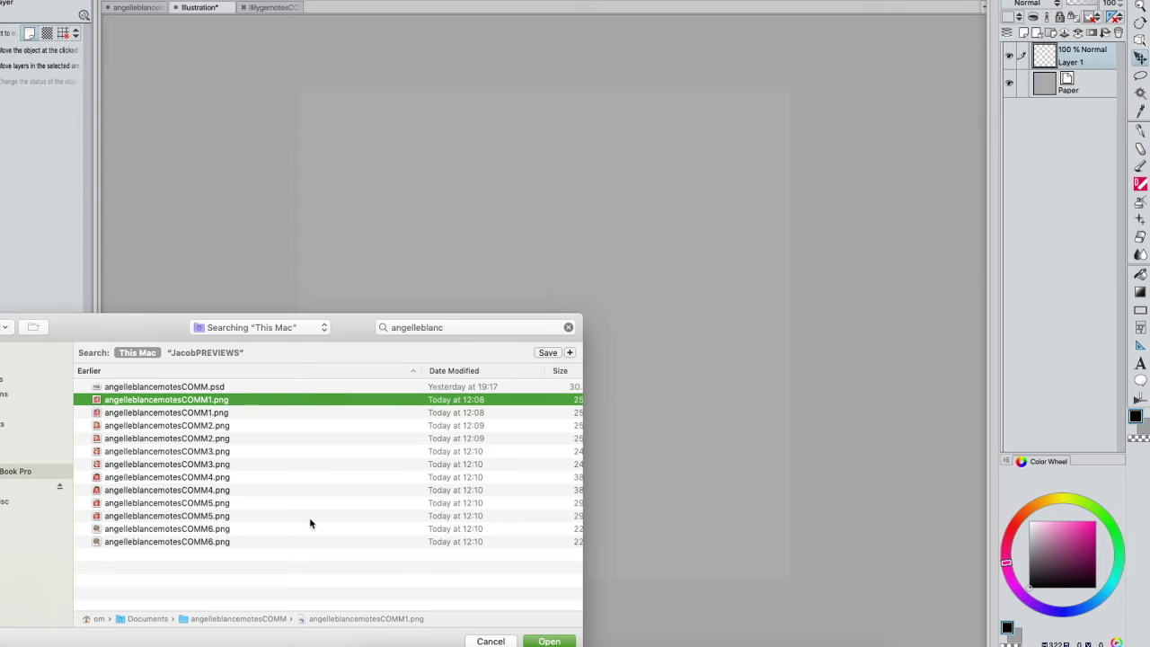
pyautogui.keyDown('shift'); pyautogui.click(288, 541); pyautogui.keyUp('shift')
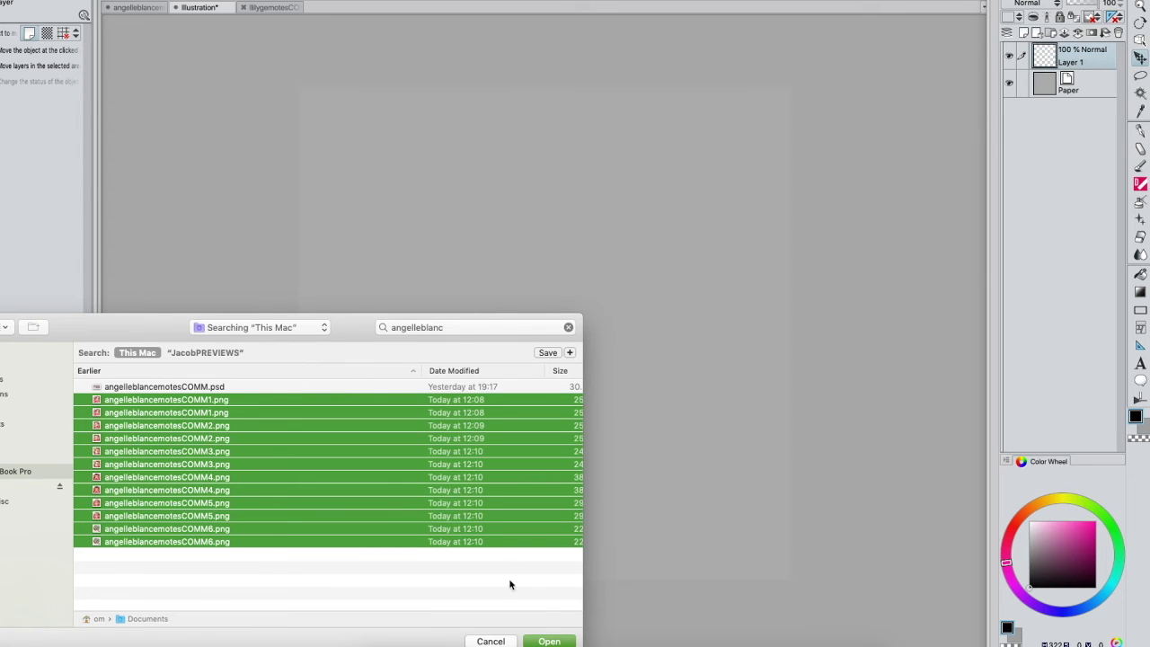
pyautogui.click(557, 640)
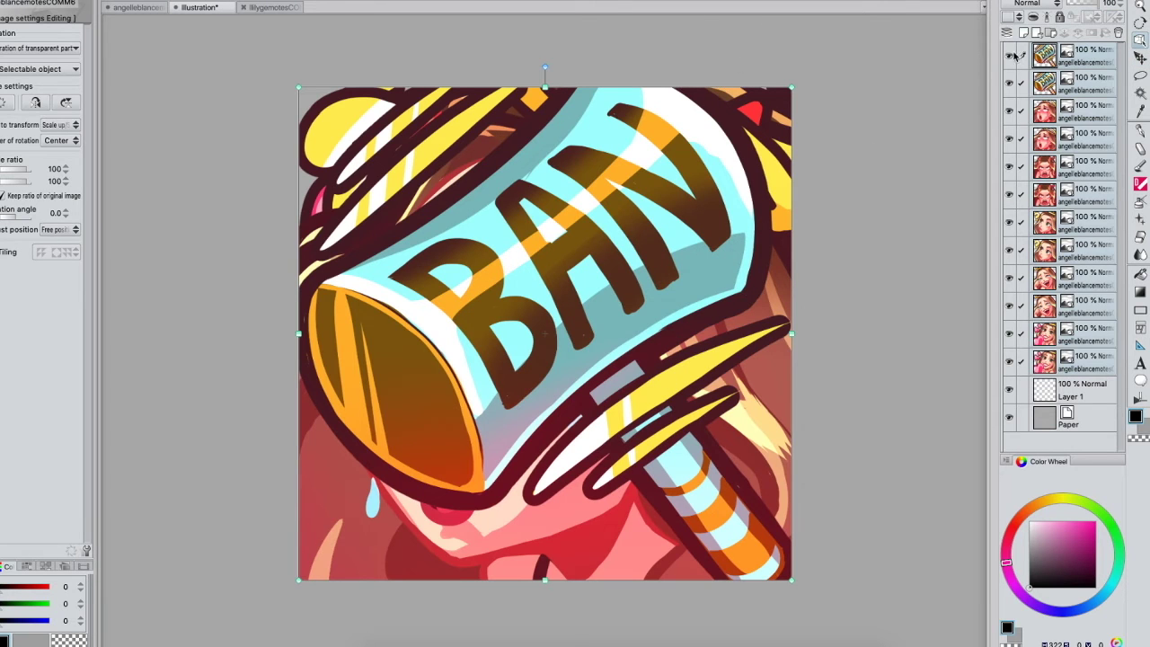
# Hide every emote layer above the lowest heart emote, briefly showing the laughing and question-mark emotes to check them
pyautogui.moveTo(1009, 84); pyautogui.dragTo(1009, 55)
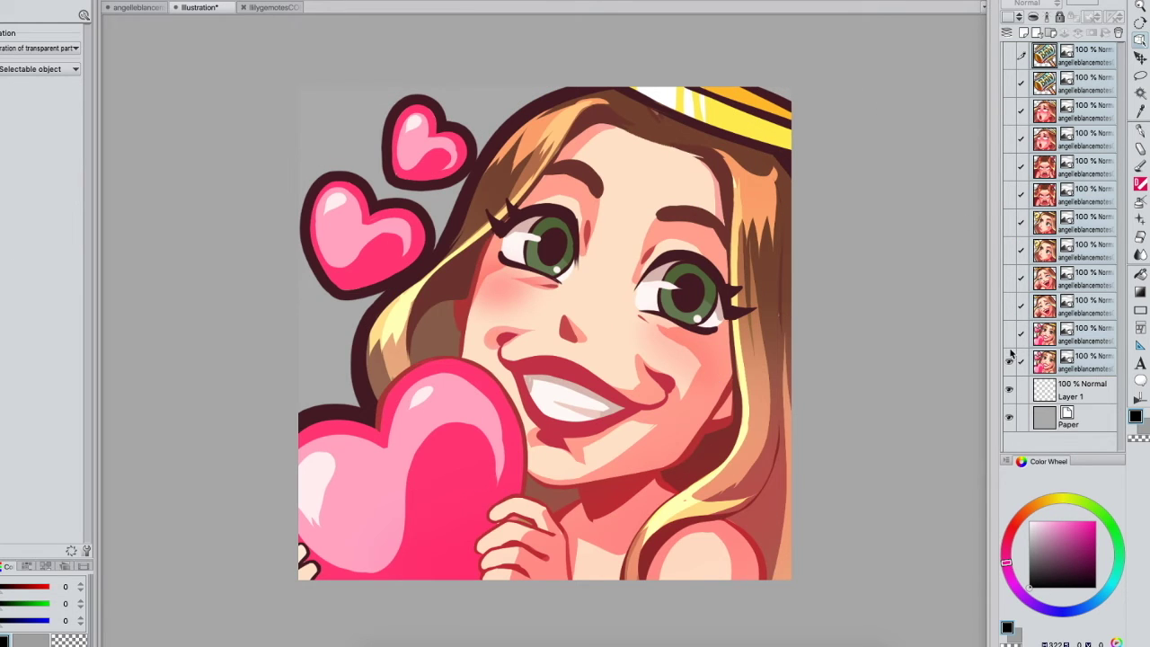
pyautogui.click(1010, 304)
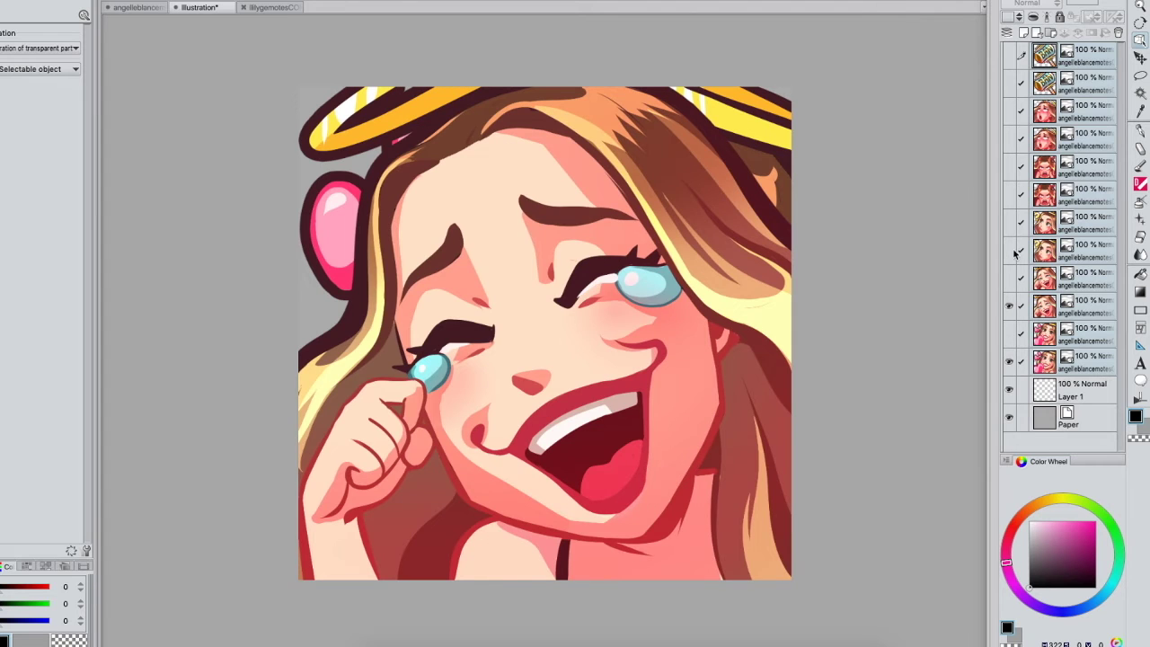
pyautogui.click(1010, 254)
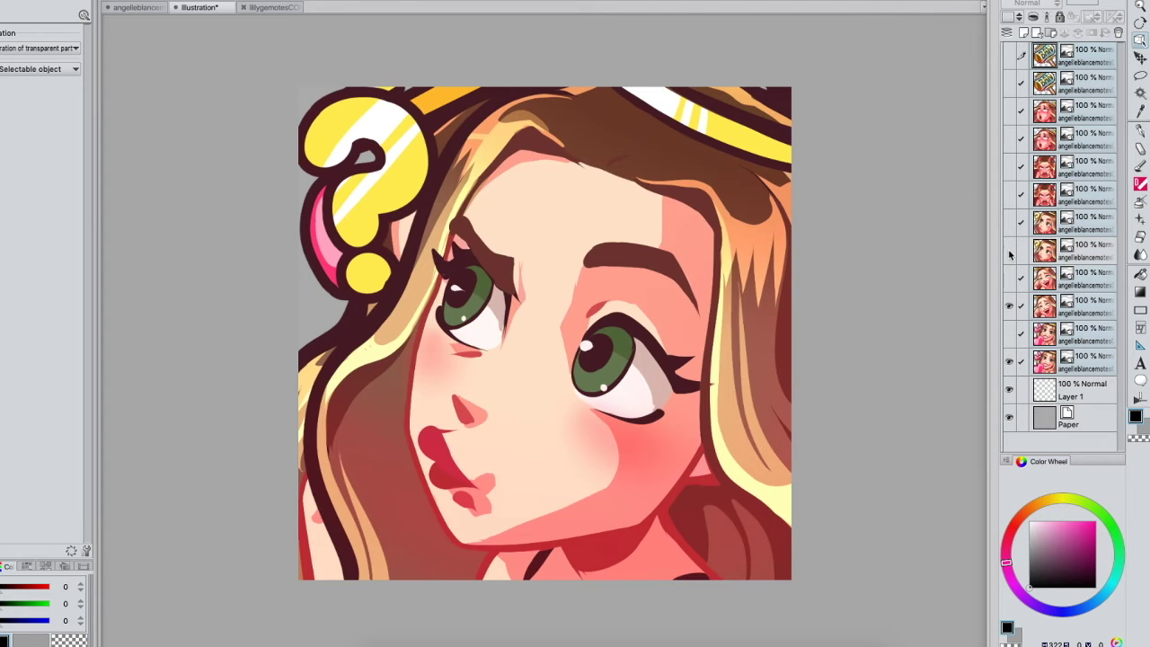
pyautogui.click(1010, 253)
pyautogui.click(1010, 305)
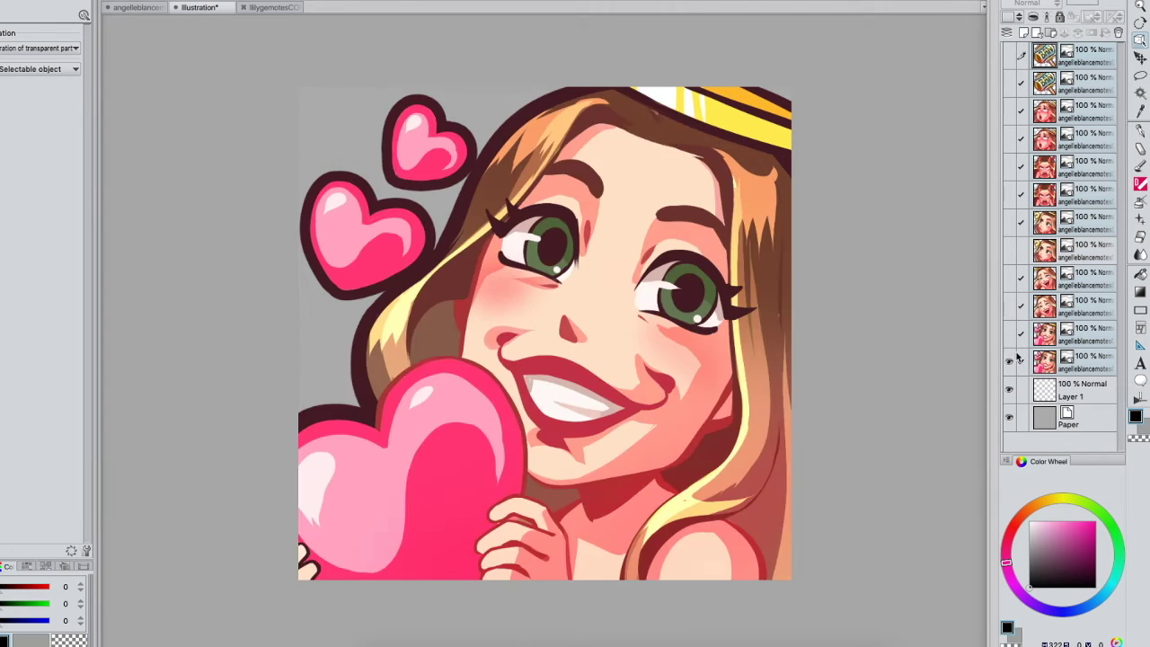
# Hide the Paper layer and change the image resolution to a width of 112 px
pyautogui.click(1010, 419)
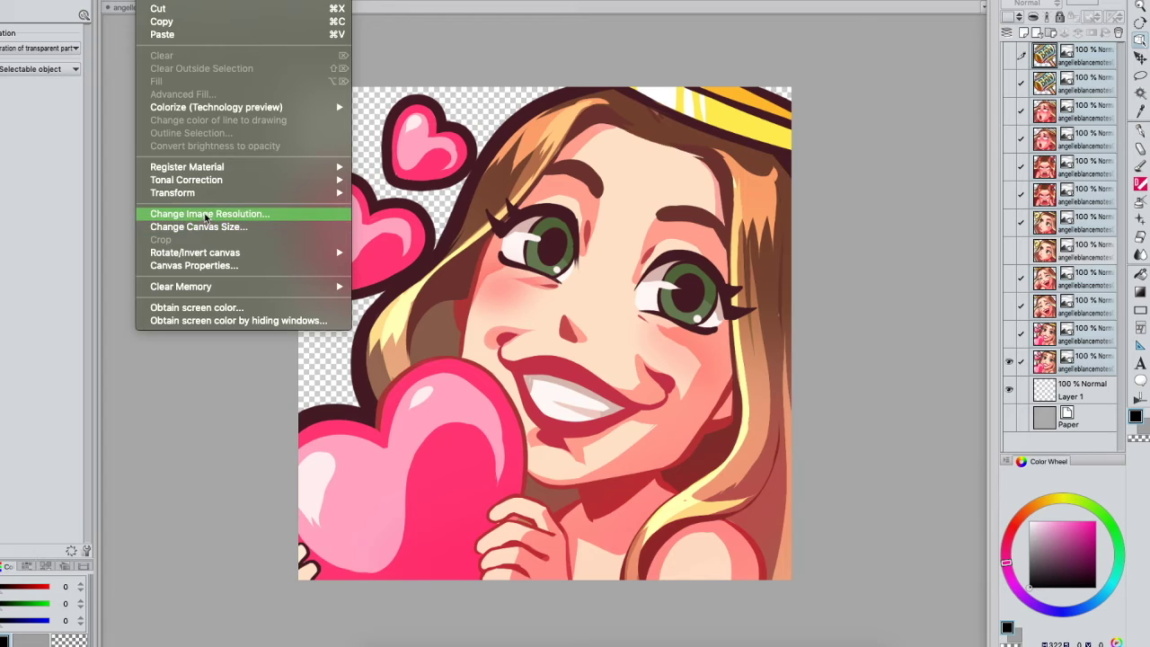
pyautogui.click(206, 218)
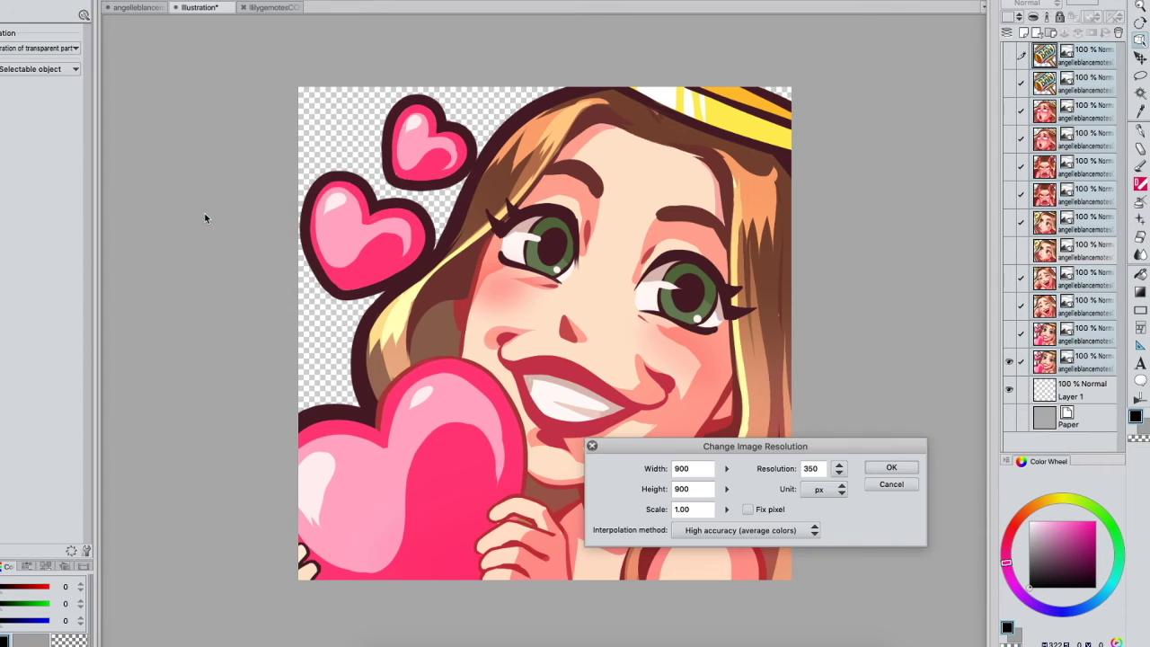
pyautogui.doubleClick(699, 470)
pyautogui.write('112')
pyautogui.press('Return')
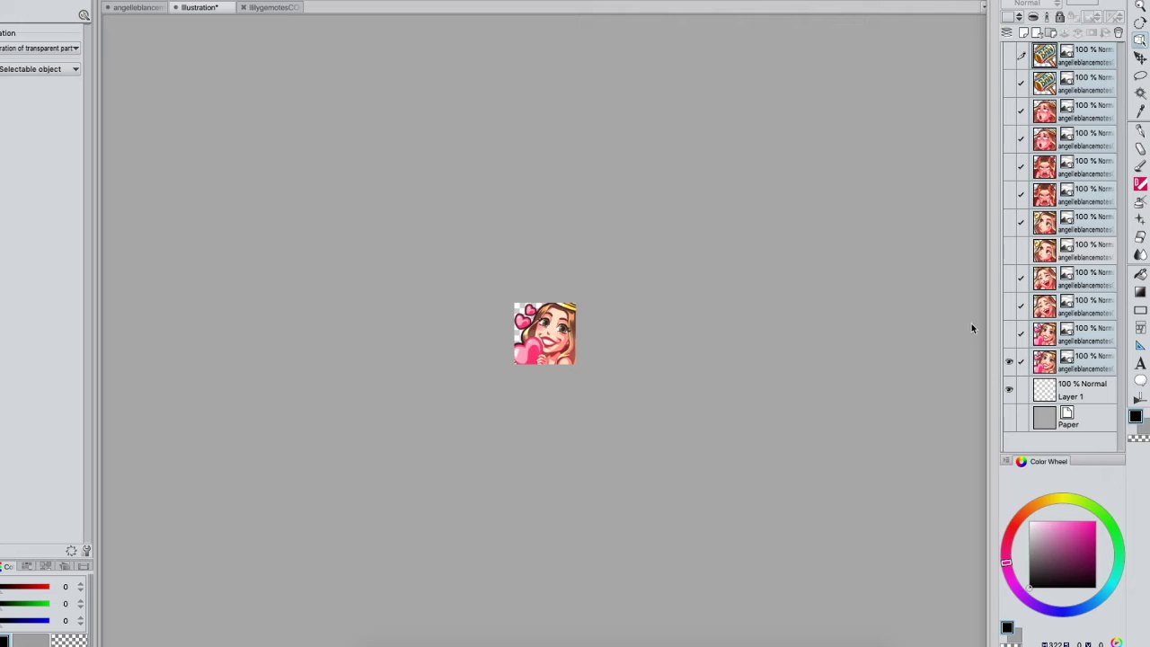
# Show the laughing, question-mark, devil and crying emotes one at a time to examine each at the reduced size
pyautogui.click(1009, 362)
pyautogui.click(1009, 307)
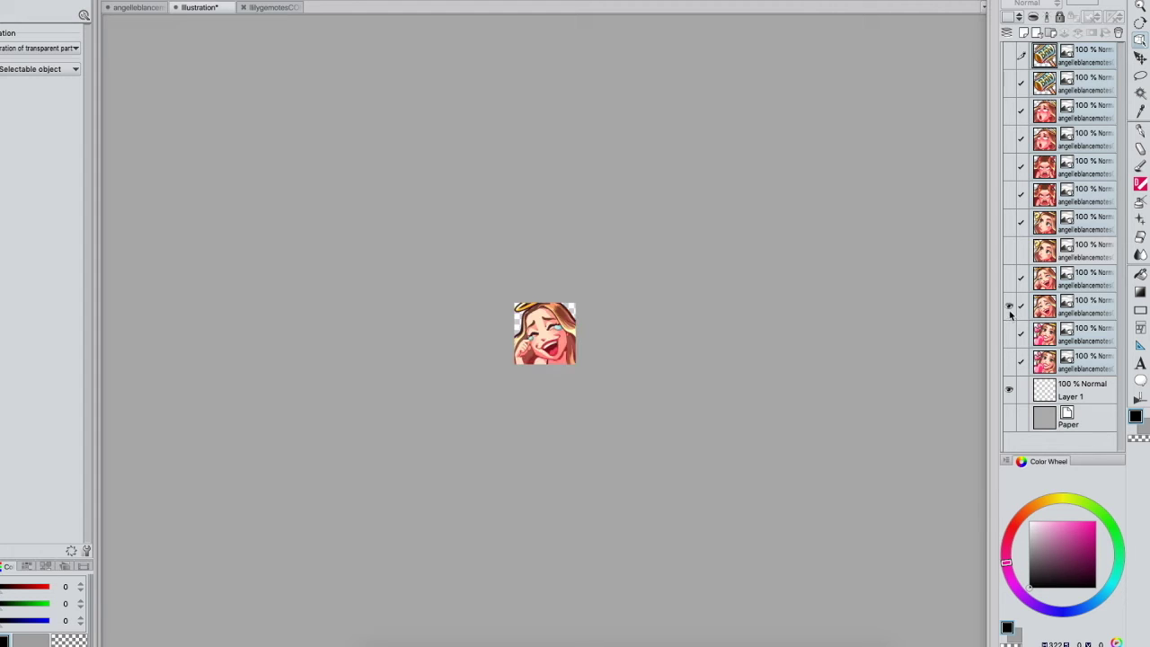
pyautogui.click(1009, 306)
pyautogui.click(1009, 251)
pyautogui.click(1010, 251)
pyautogui.click(1010, 196)
pyautogui.click(1010, 196)
pyautogui.click(1009, 140)
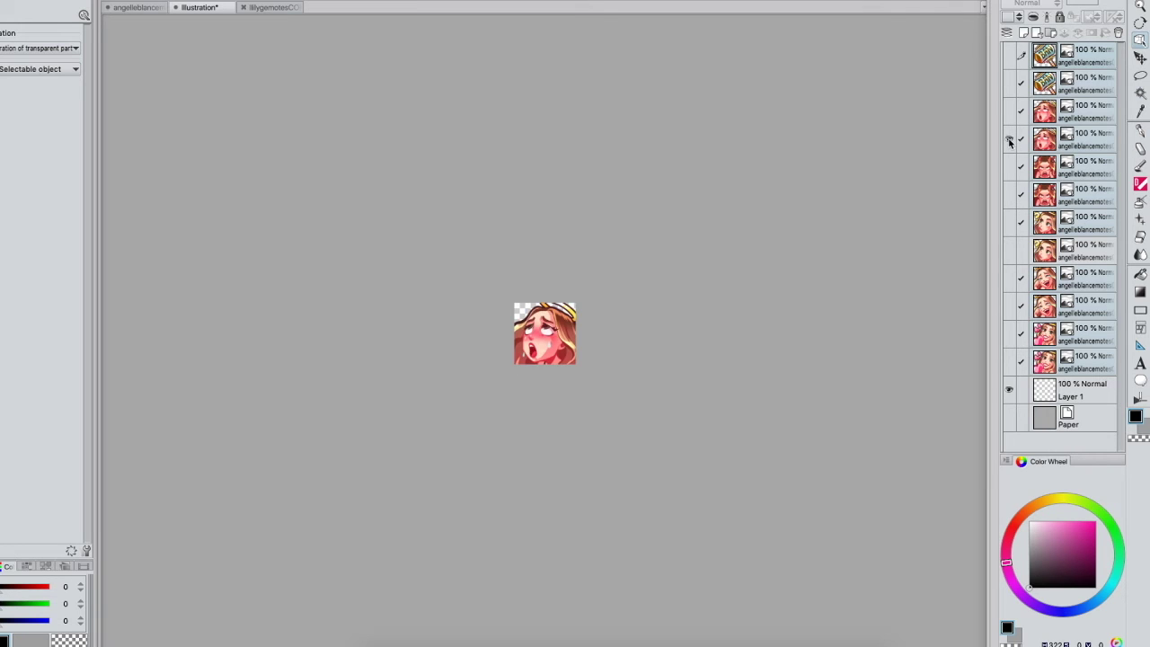
pyautogui.click(1009, 140)
# Try to save the document with only the heart emote visible
pyautogui.click(1010, 363)
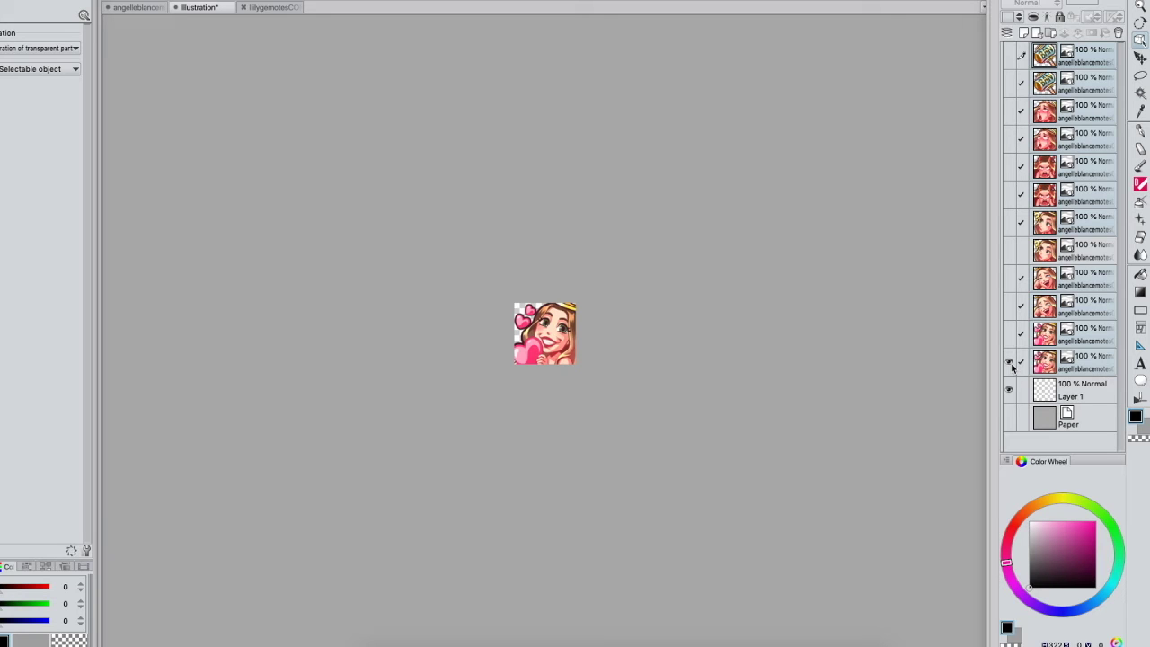
pyautogui.press('super+s')
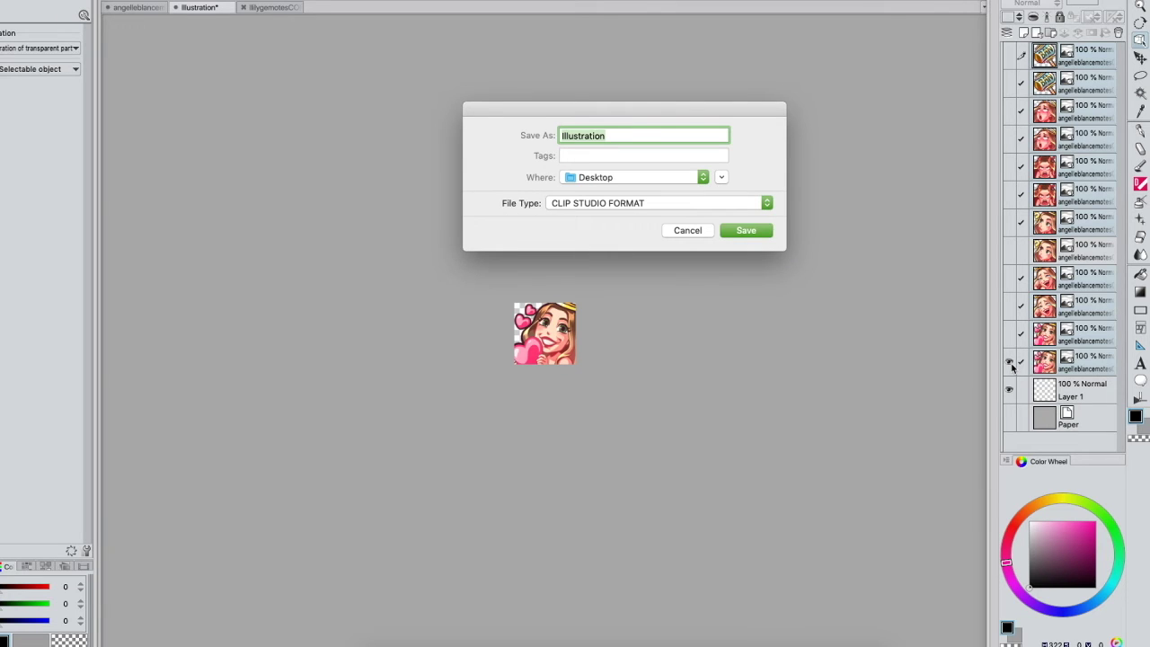
pyautogui.click(688, 231)
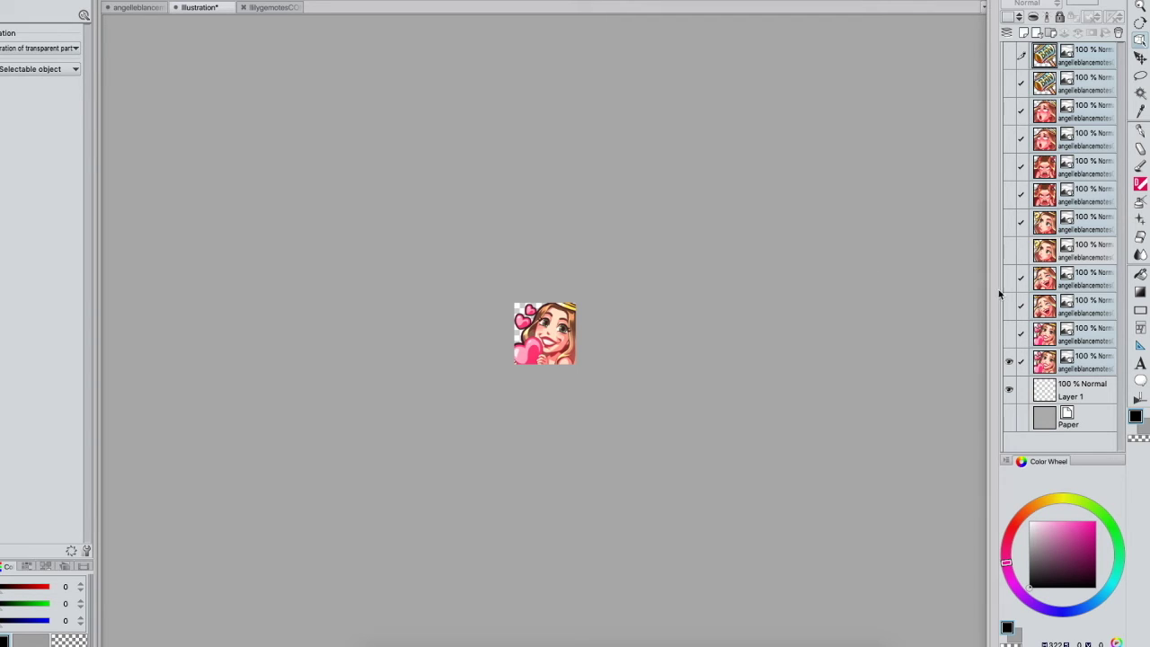
# Try to save the document with the laughing emote shown in place of the heart emote
pyautogui.click(1009, 361)
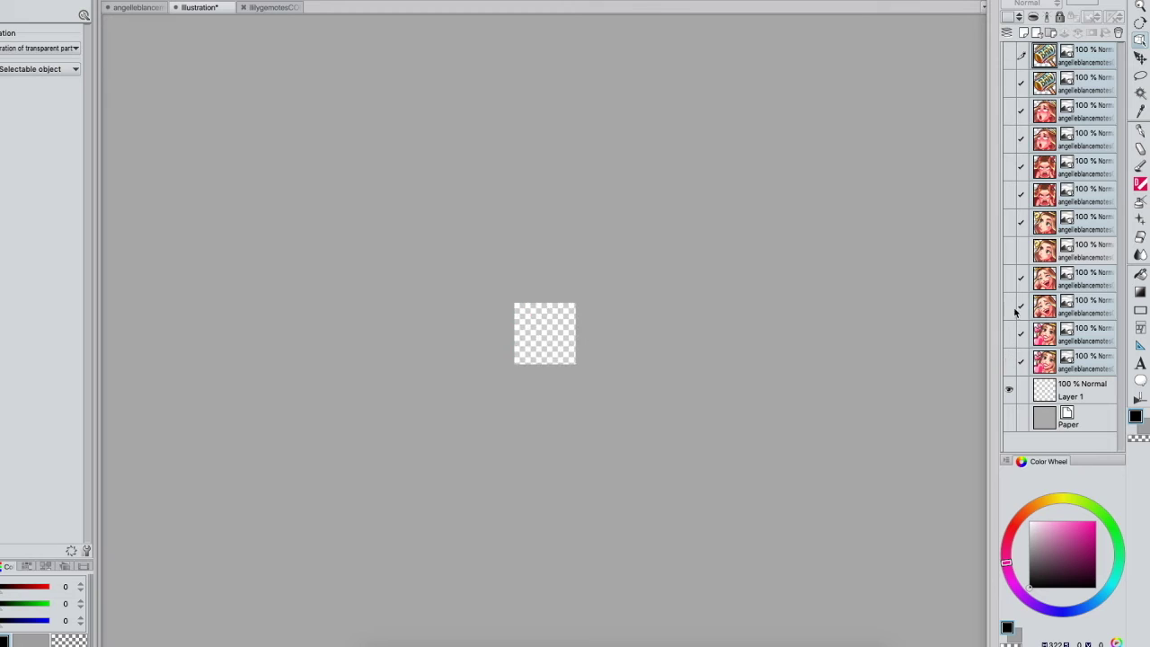
pyautogui.click(1008, 307)
pyautogui.press('super+s')
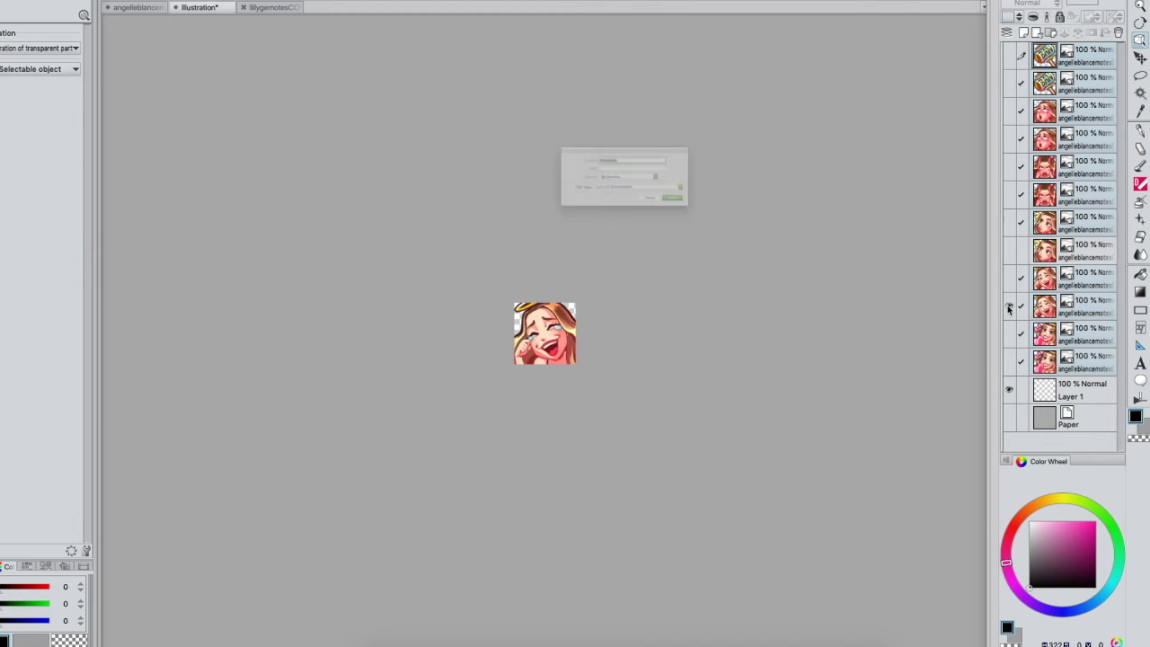
pyautogui.click(701, 231)
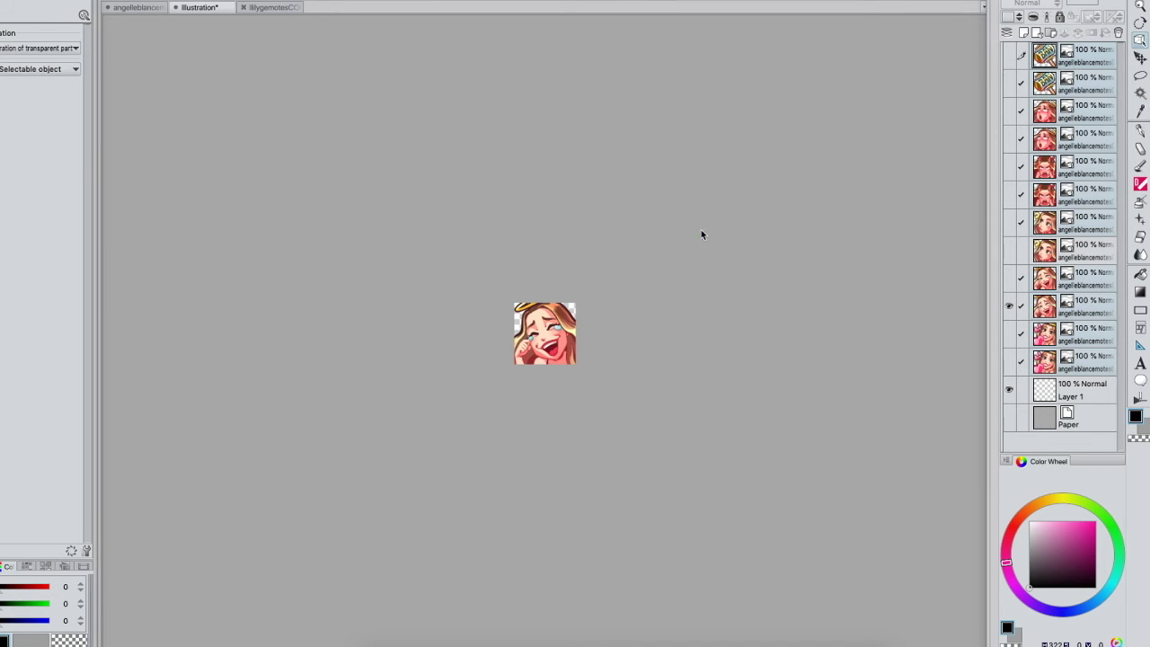
# Try to save the document with the question-mark emote shown in place of the laughing emote
pyautogui.click(1009, 307)
pyautogui.click(1008, 251)
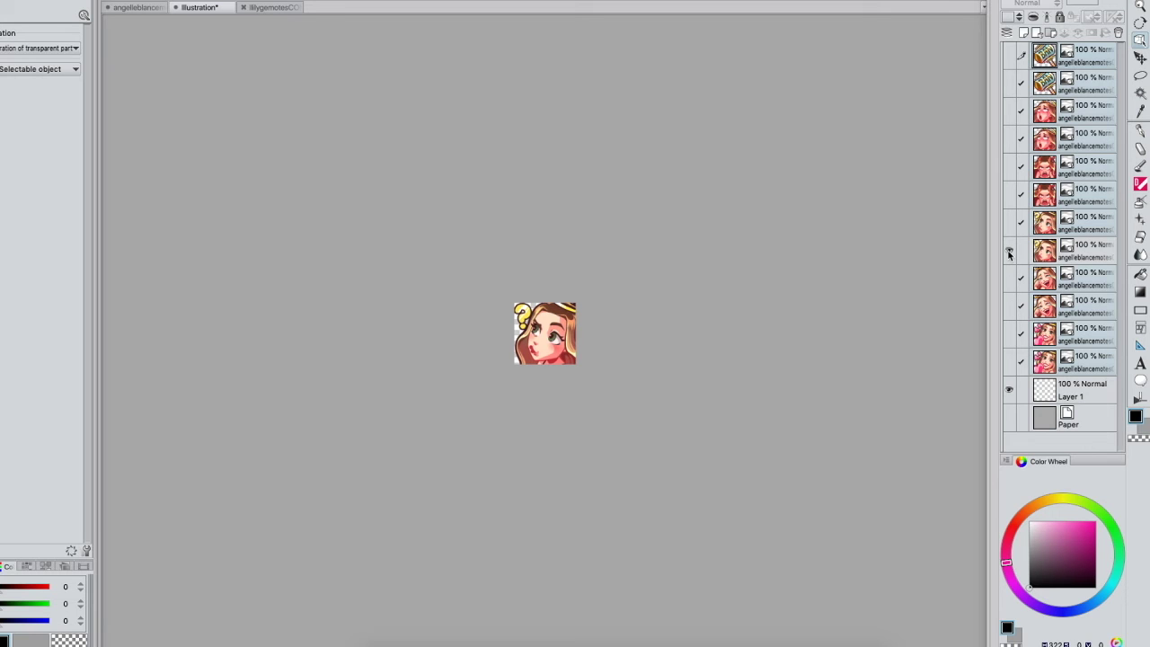
pyautogui.press('super+s')
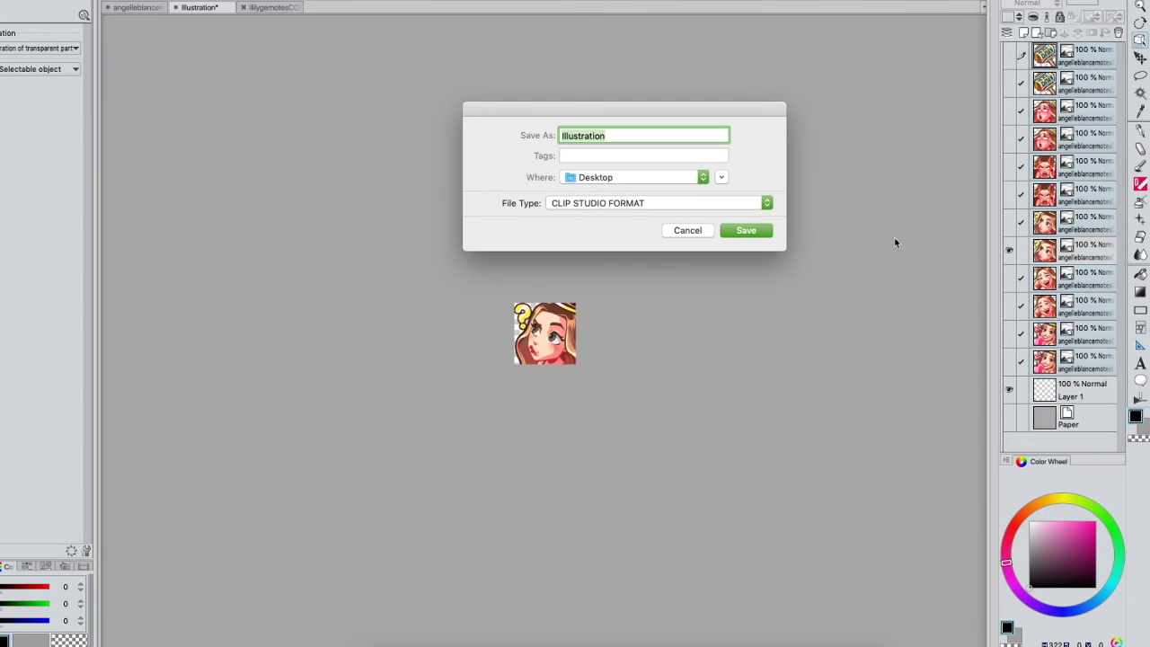
pyautogui.click(688, 229)
# Try to save the document with the devil emote shown in place of the question-mark emote
pyautogui.click(1008, 244)
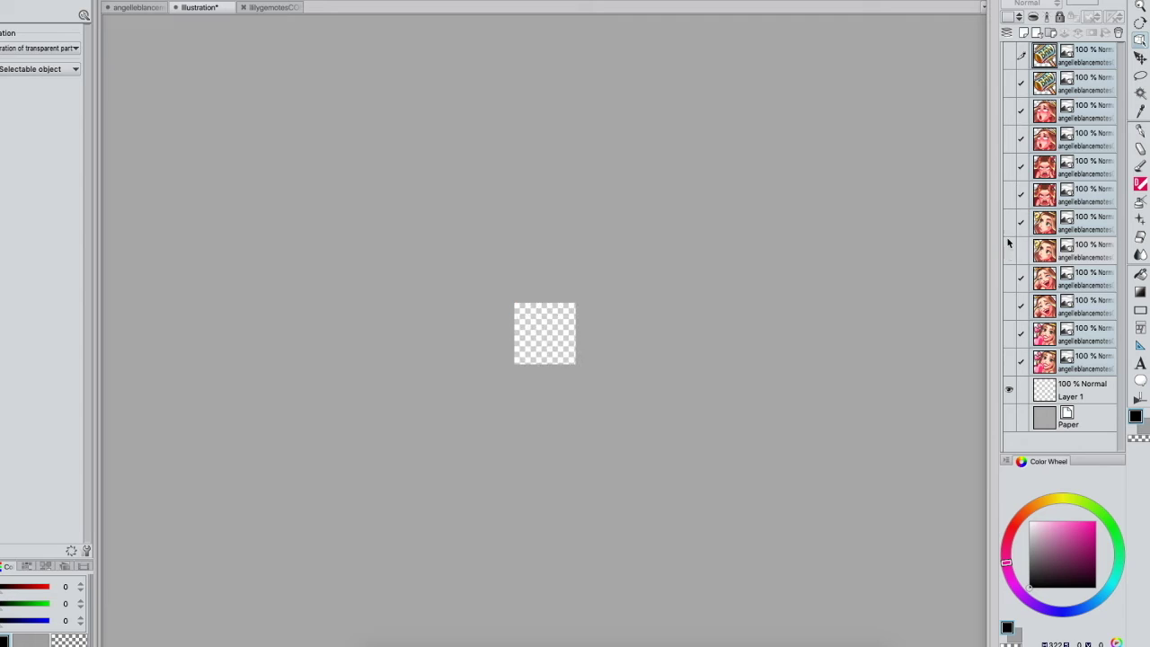
pyautogui.click(1009, 194)
pyautogui.press('super+s')
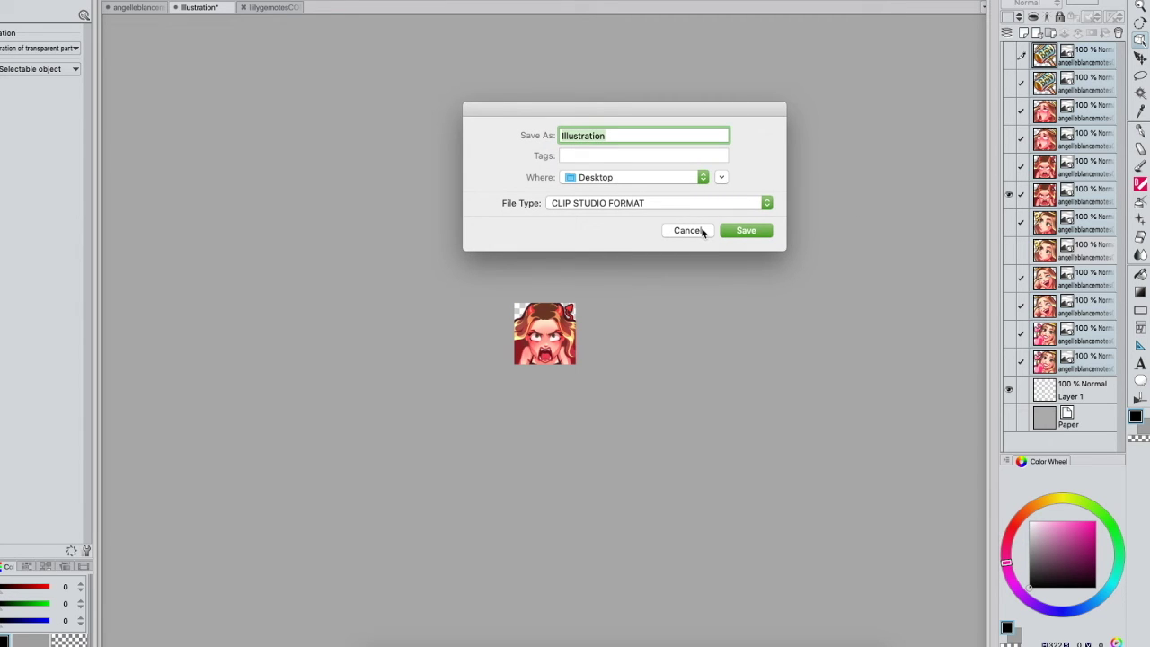
pyautogui.click(690, 230)
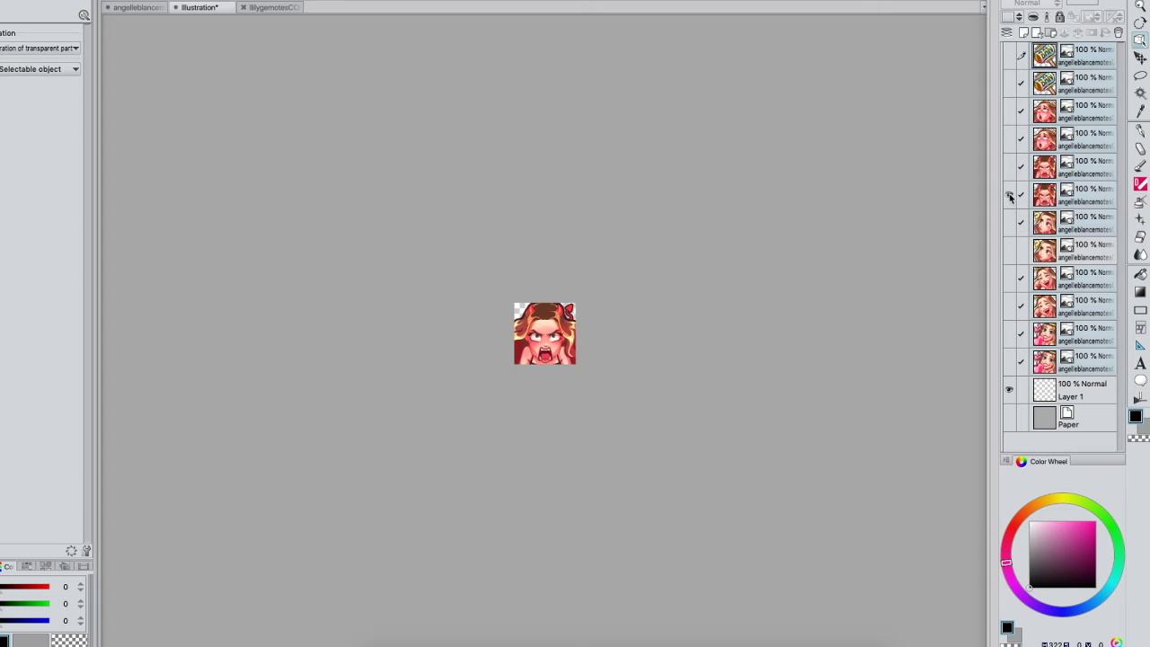
# Try to save the document with the crying emote shown in place of the devil emote
pyautogui.click(1008, 194)
pyautogui.click(1009, 140)
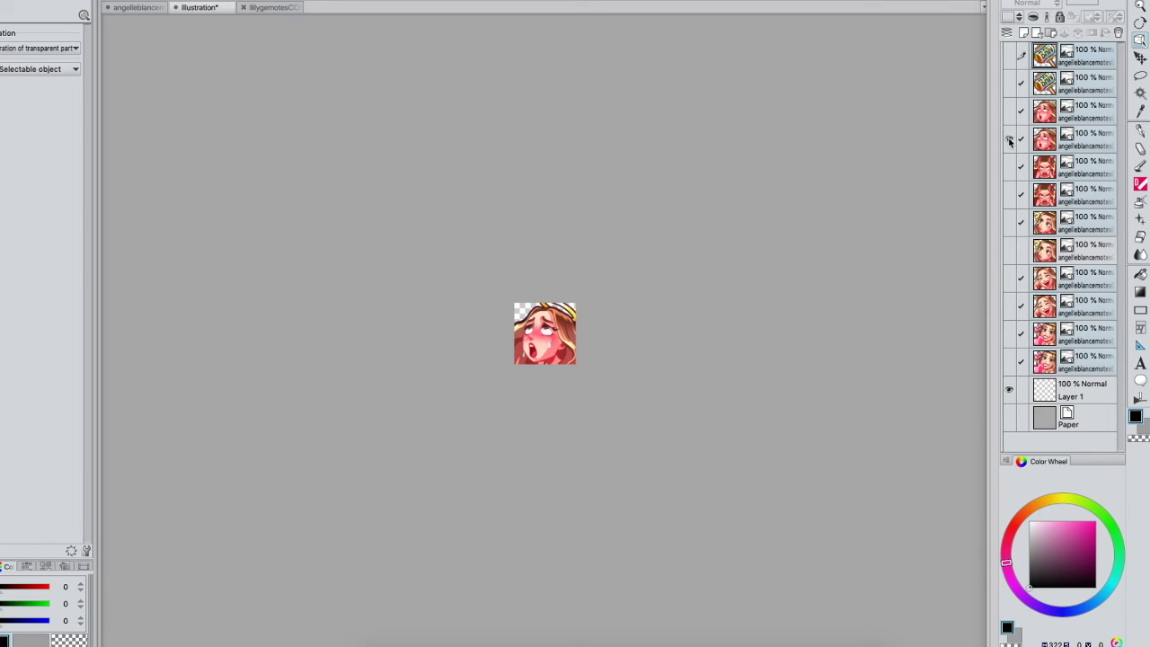
pyautogui.press('super+s')
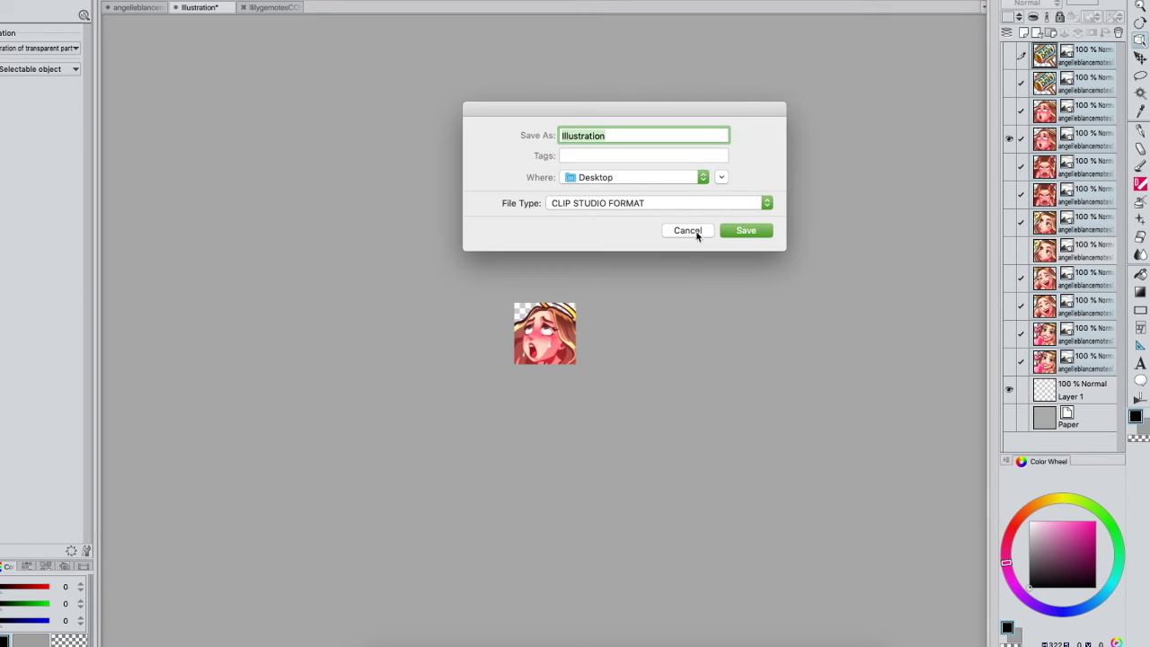
pyautogui.click(695, 232)
# Try to save the document with the BAN hammer emote shown in place of the crying emote
pyautogui.click(1009, 139)
pyautogui.click(1009, 83)
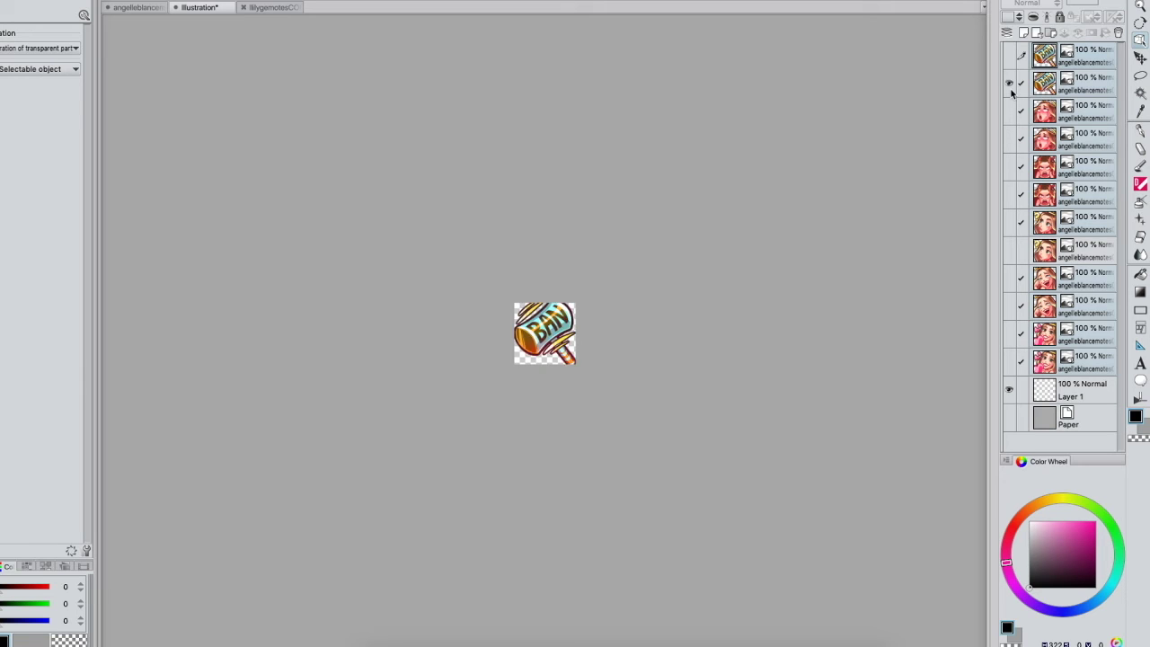
pyautogui.press('super+s')
pyautogui.click(693, 232)
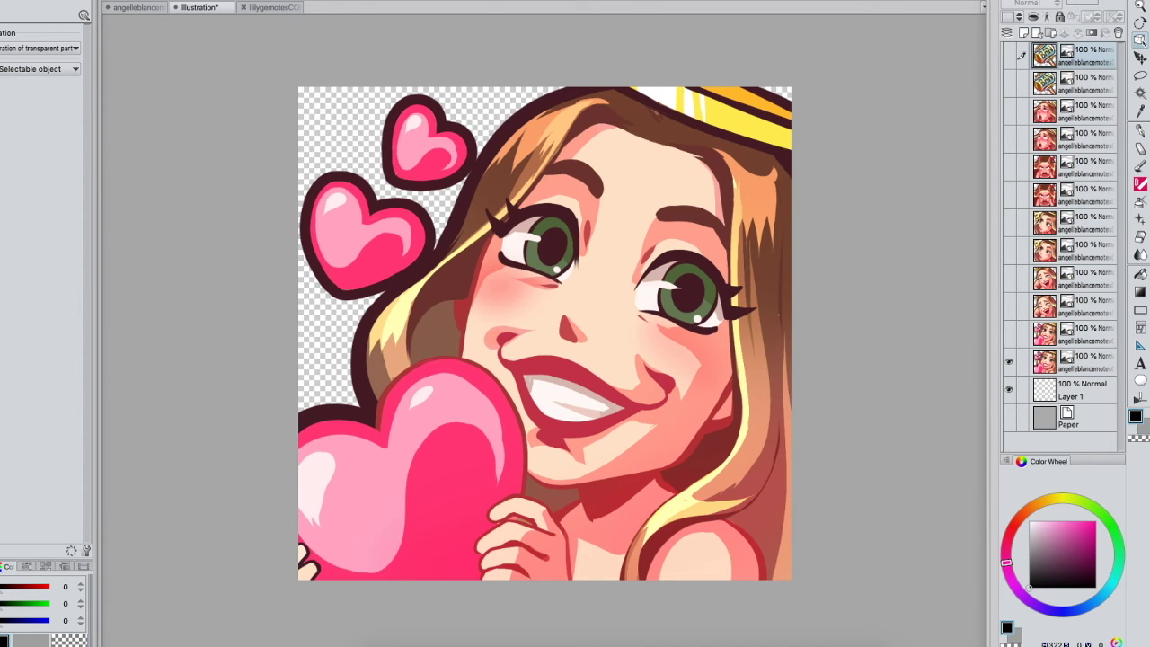
# Change the image resolution of the full-size emote canvas to a width of 56 px
pyautogui.click(153, 0)
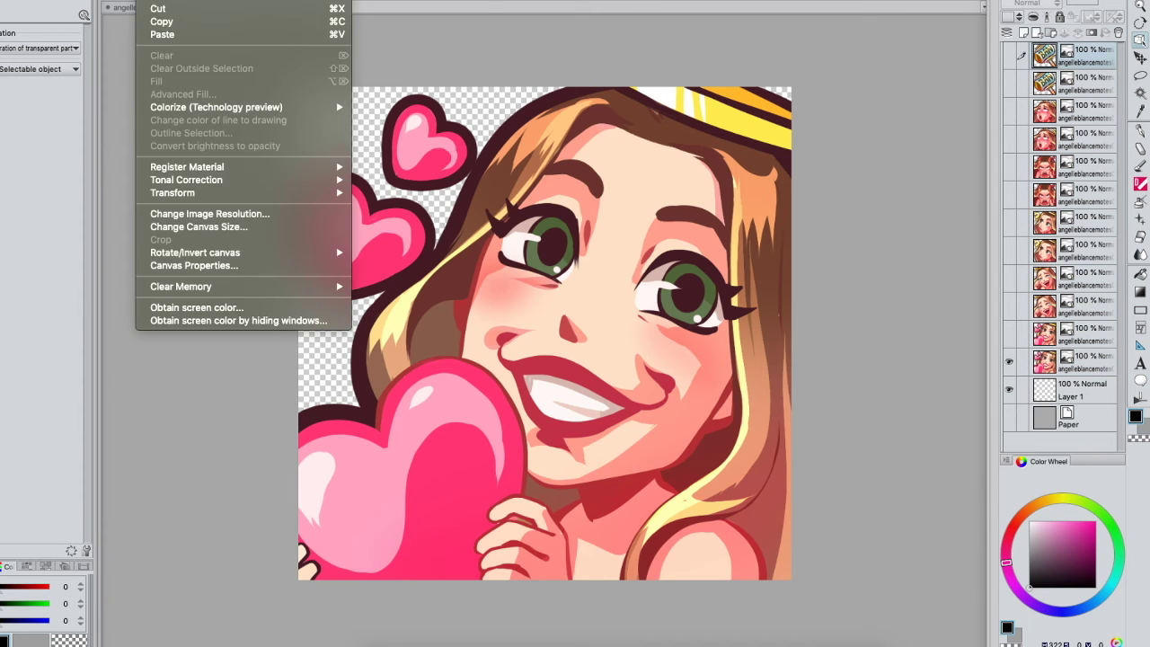
pyautogui.click(255, 218)
pyautogui.doubleClick(697, 467)
pyautogui.write('56')
pyautogui.press('Return')
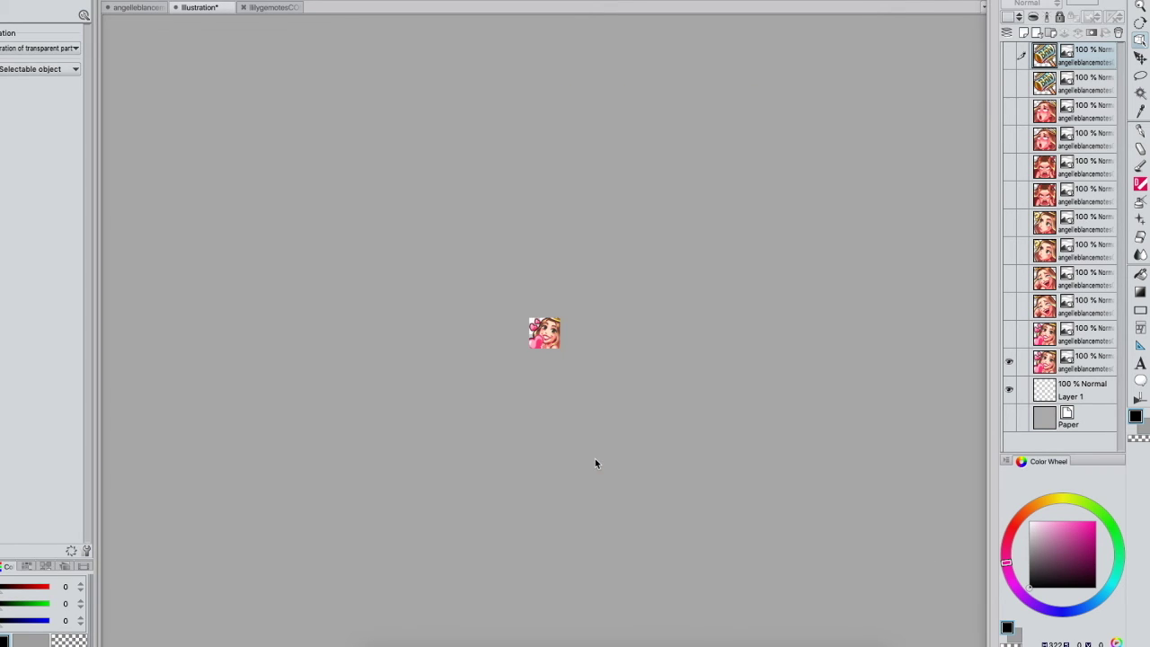
# Try to save the 56 px document with the laughing emote shown in place of the heart emote
pyautogui.click(1009, 360)
pyautogui.click(1010, 307)
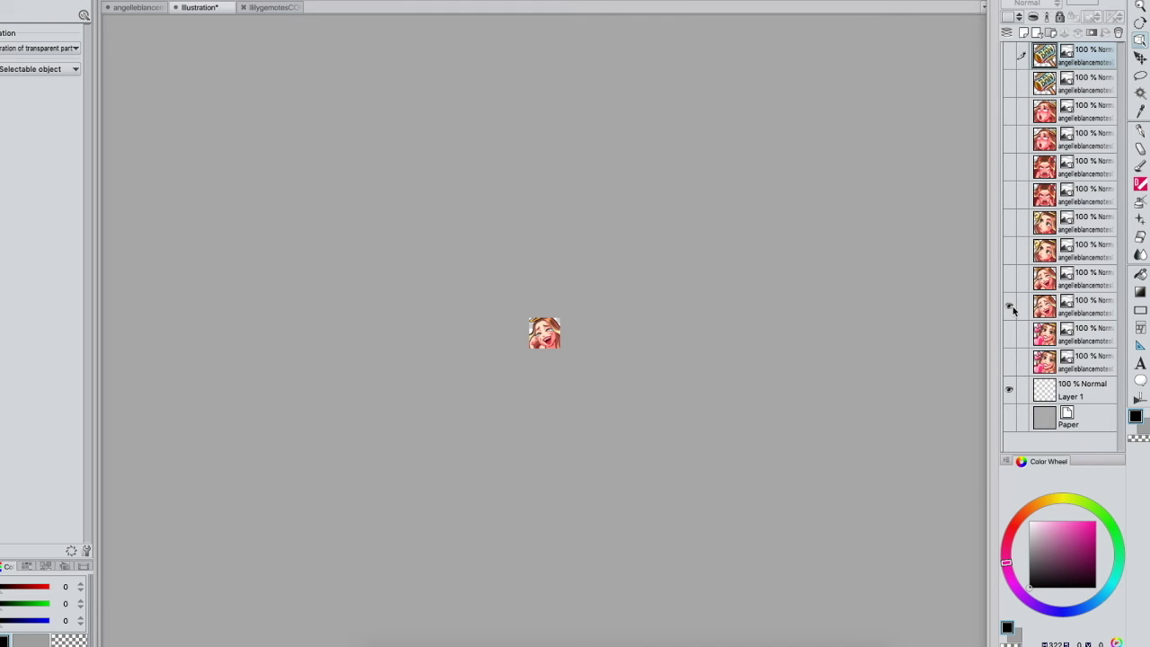
pyautogui.press('super+s')
pyautogui.click(690, 227)
# Try to save the 56 px document with the question-mark emote shown in place of the laughing emote
pyautogui.click(1010, 306)
pyautogui.click(1008, 248)
pyautogui.press('super+s')
pyautogui.click(688, 230)
# Try to save the 56 px document with the devil emote shown in place of the question-mark emote
pyautogui.click(1009, 251)
pyautogui.click(1009, 194)
pyautogui.press('super+s')
pyautogui.click(686, 231)
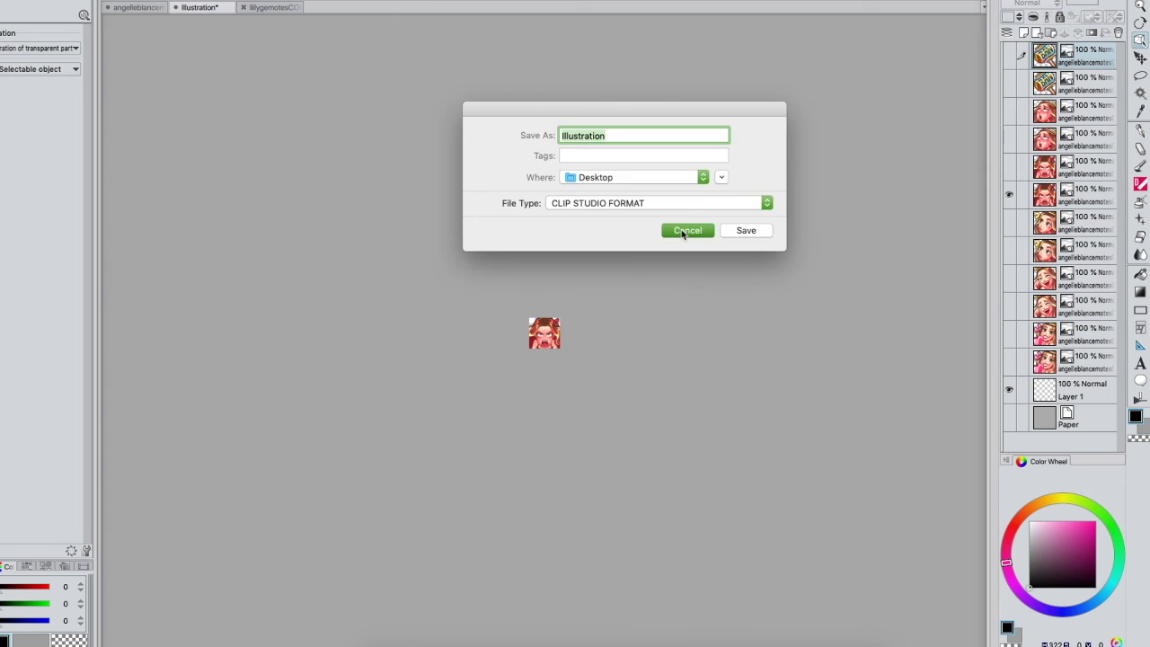
# Try to save the 56 px document with the crying emote shown in place of the devil emote
pyautogui.click(1009, 194)
pyautogui.click(1010, 140)
pyautogui.press('super+s')
pyautogui.click(681, 230)
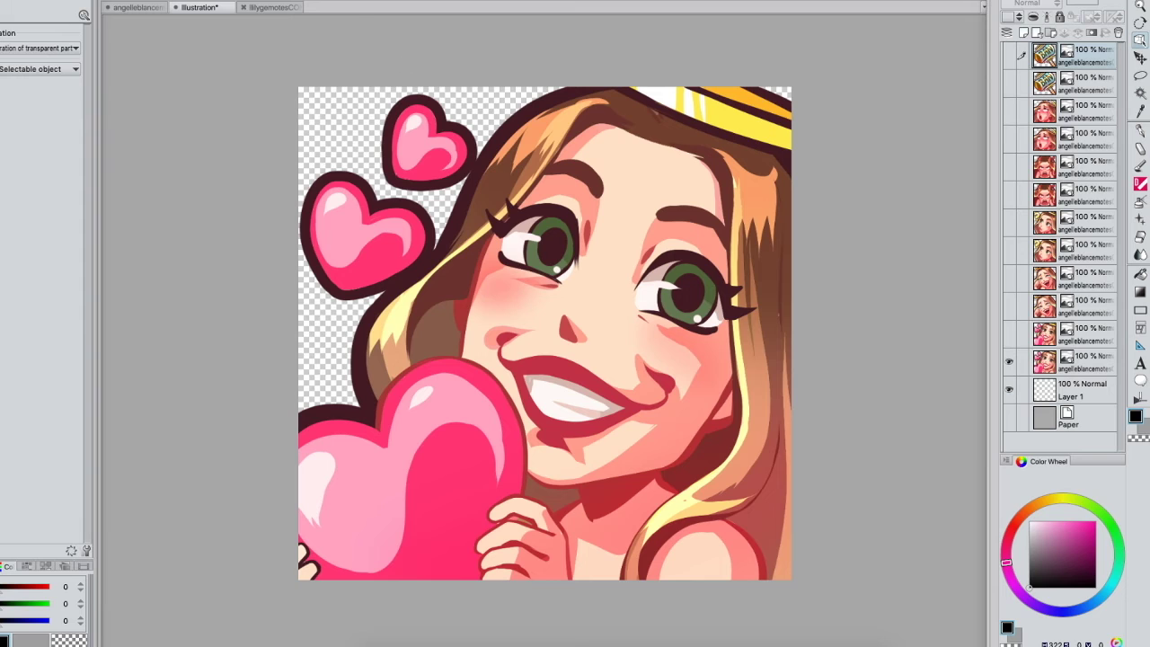
# Change the image resolution of the full-size emote canvas to a width of 28 px
pyautogui.click(144, 0)
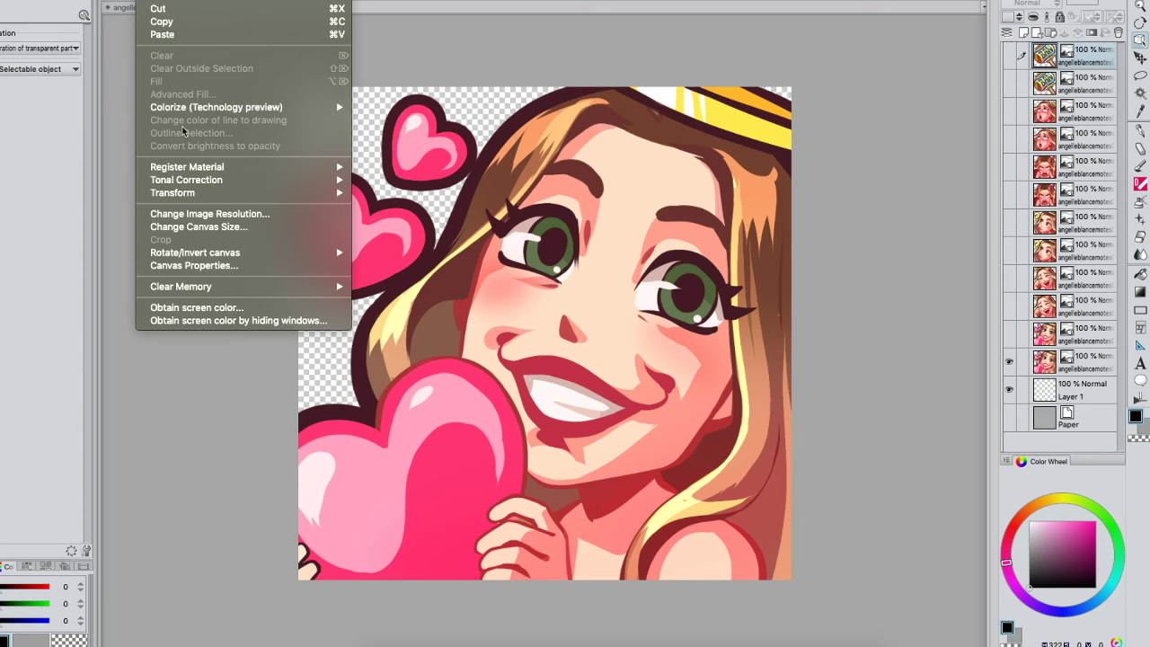
pyautogui.click(253, 214)
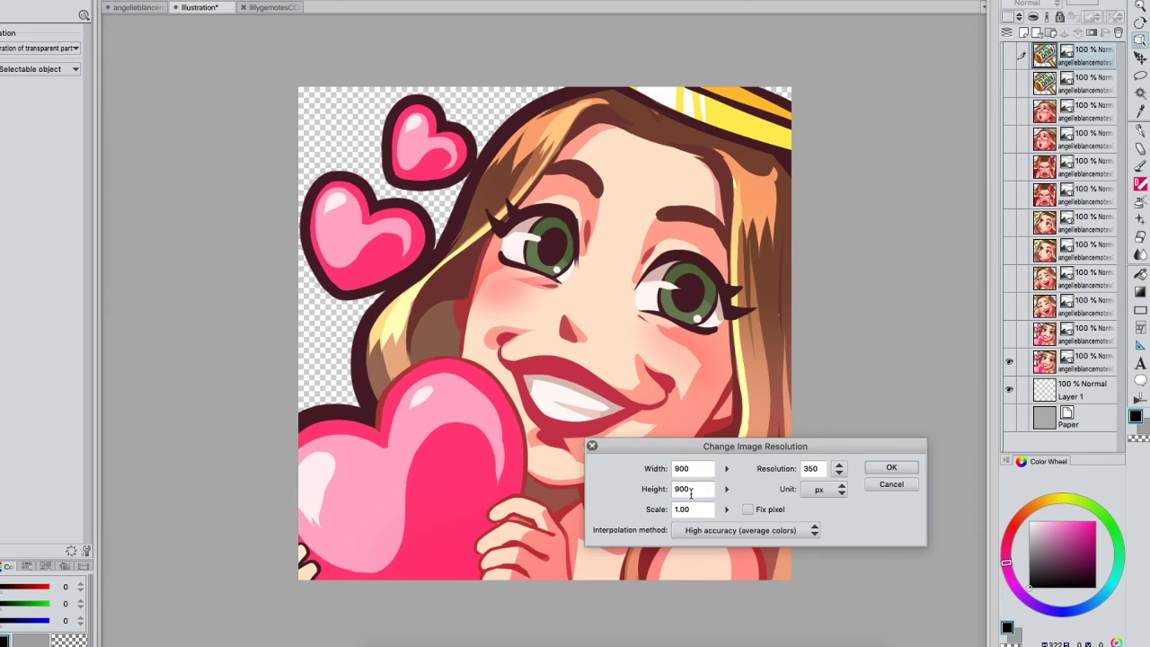
pyautogui.moveTo(707, 468); pyautogui.dragTo(525, 464)
pyautogui.write('28')
pyautogui.press('Return')
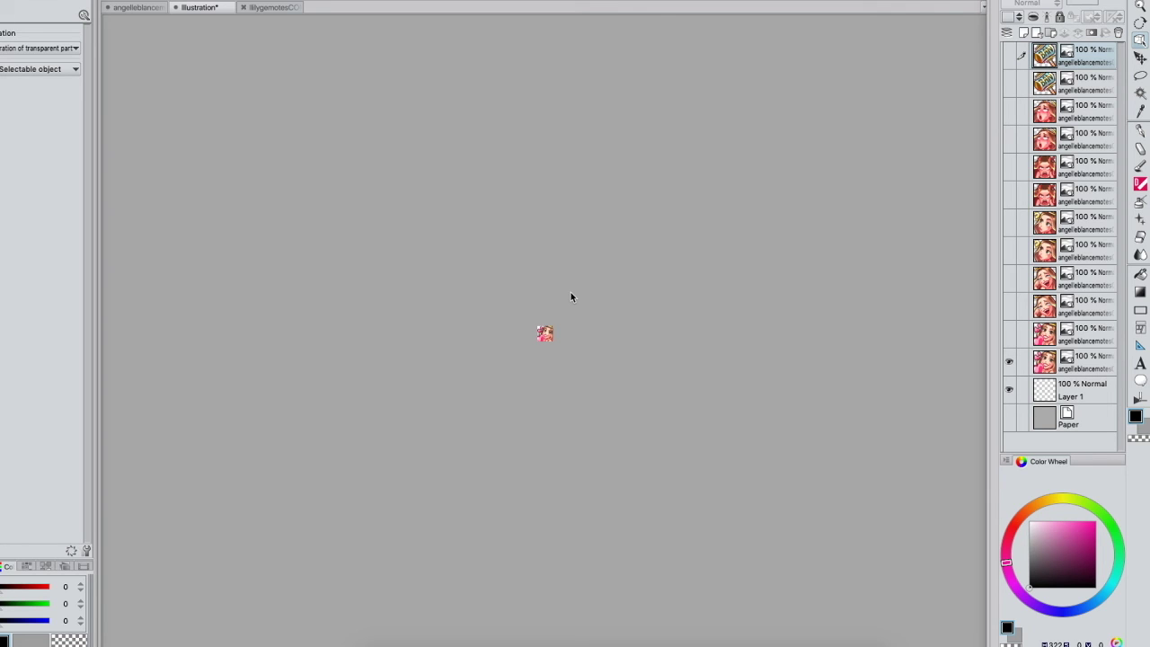
# Undo the 28 px resize to restore the full-size canvas and switch on the laughing emote layer
pyautogui.hotkey('ctrl', '0')
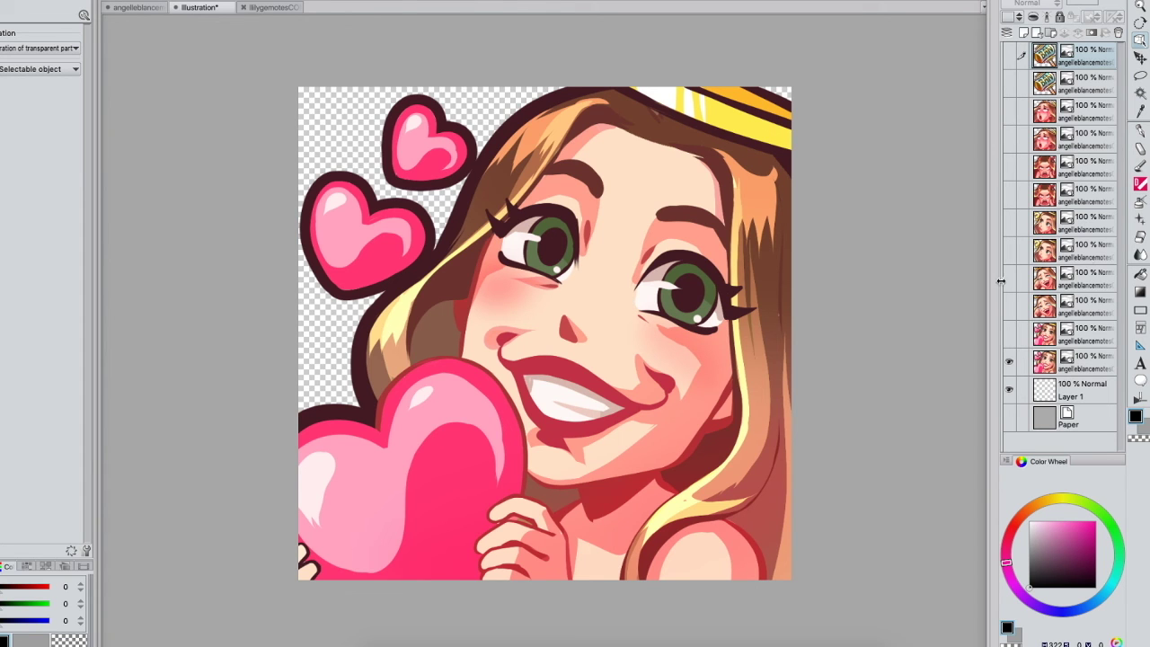
pyautogui.click(1009, 306)
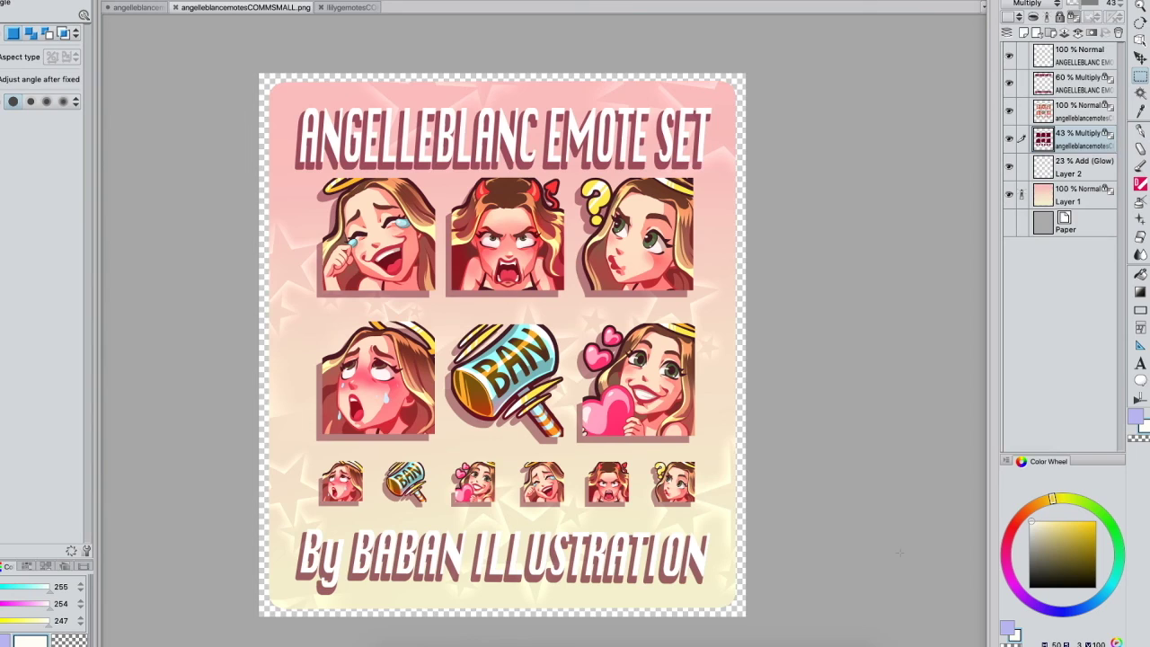